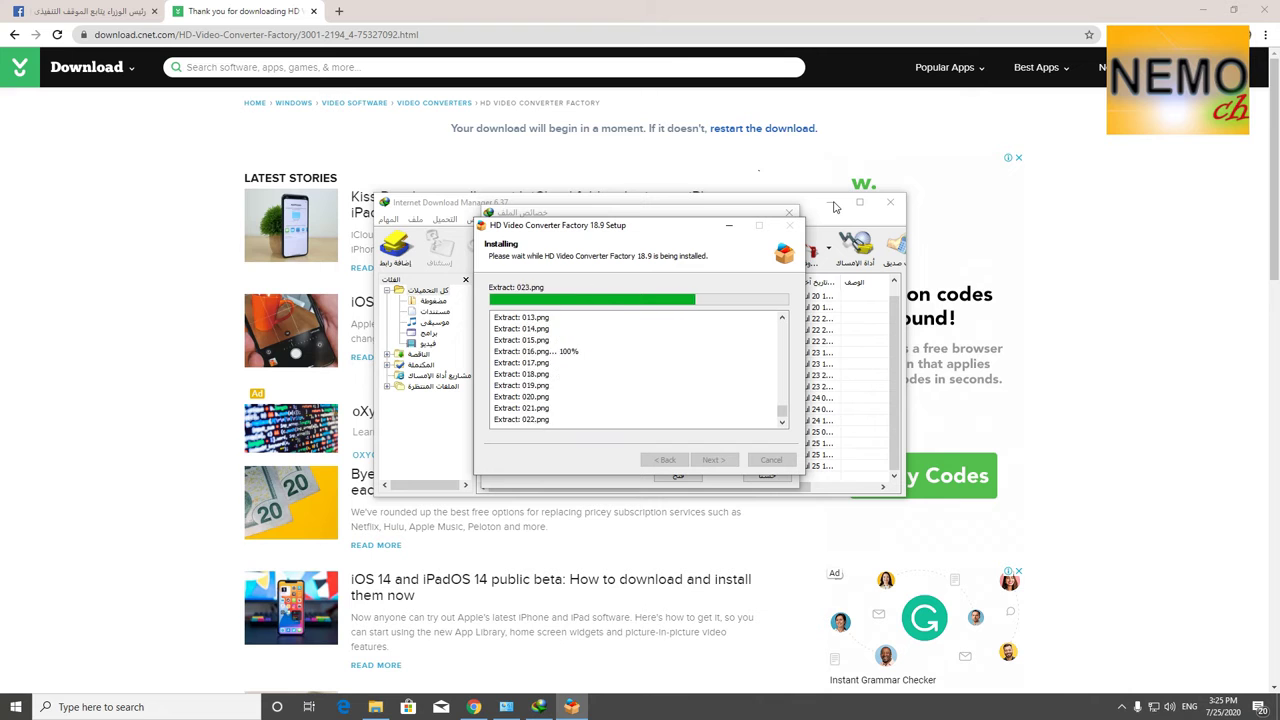
Step: Finish the HD Video Converter Factory 18.9 setup and close the leftover WonderFox page and Internet Download Manager windows
{"action": "left_click", "coordinate": [714, 459]}
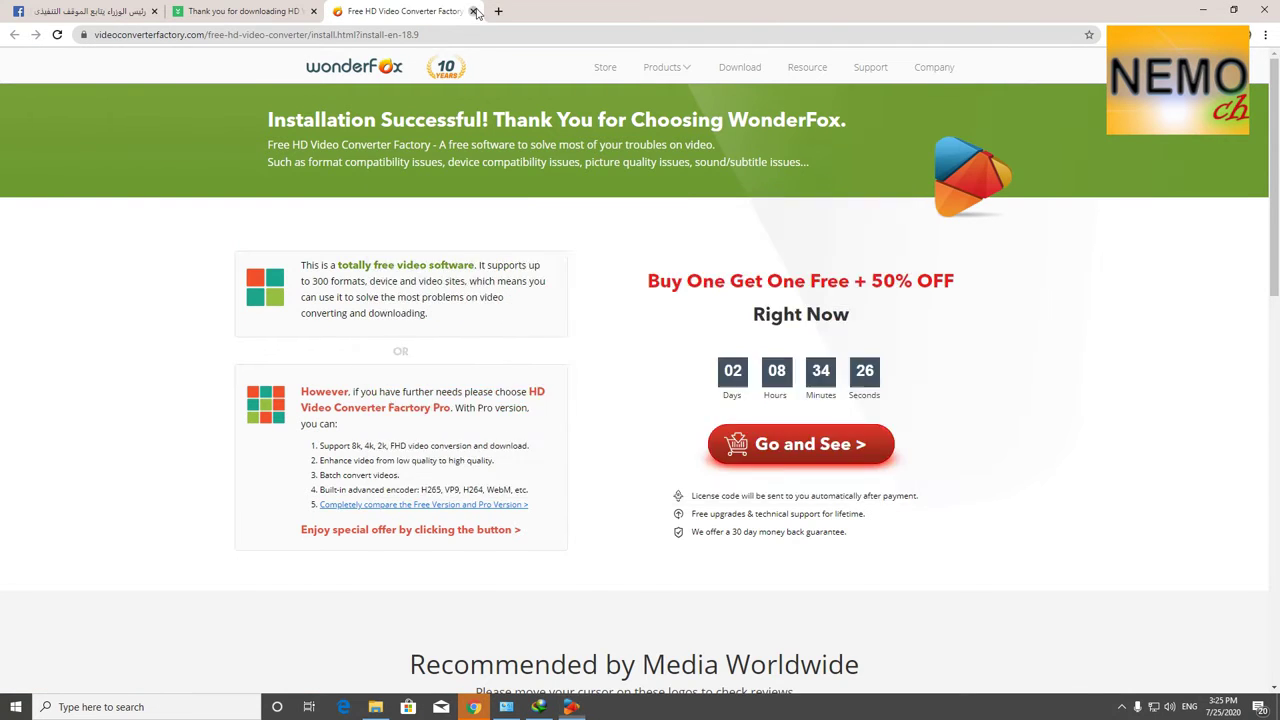
{"action": "left_click", "coordinate": [477, 11]}
{"action": "mouse_move", "coordinate": [540, 706]}
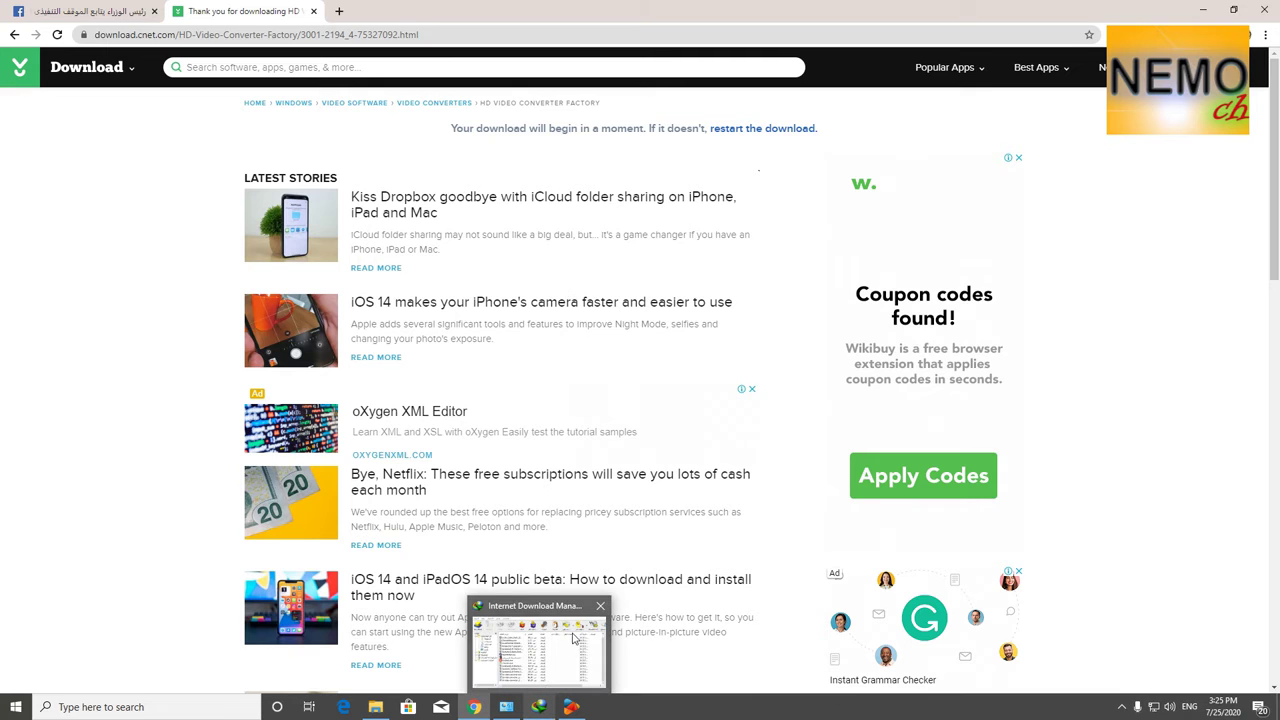
{"action": "left_click", "coordinate": [600, 618]}
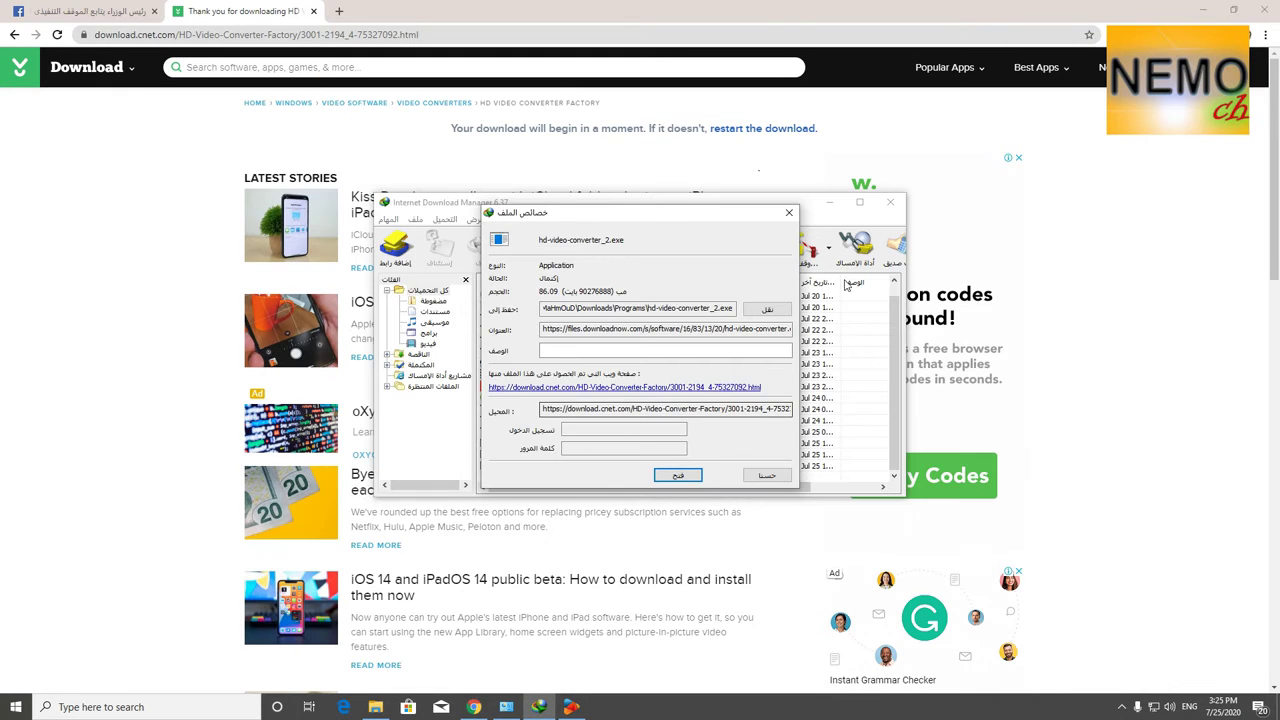
{"action": "left_click", "coordinate": [789, 212]}
{"action": "left_click", "coordinate": [890, 202]}
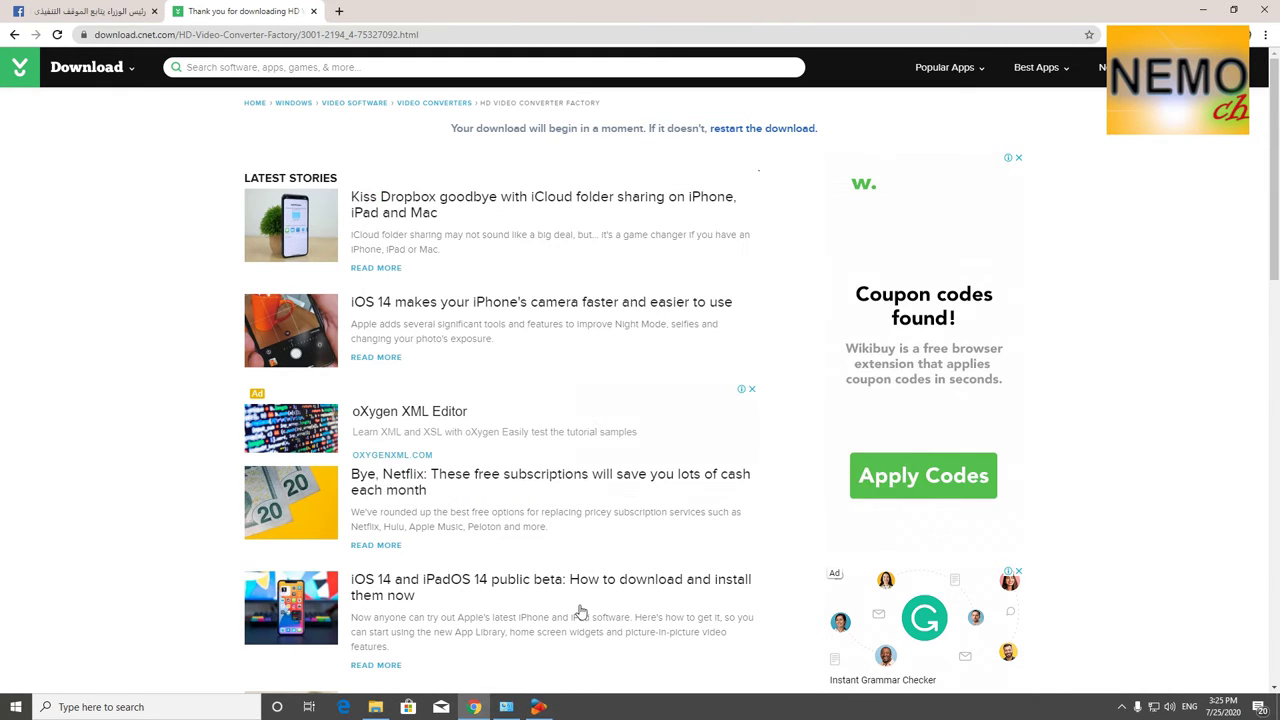
Step: Switch to HD Video Converter Factory and start a new download in its Downloader
{"action": "left_click", "coordinate": [538, 706]}
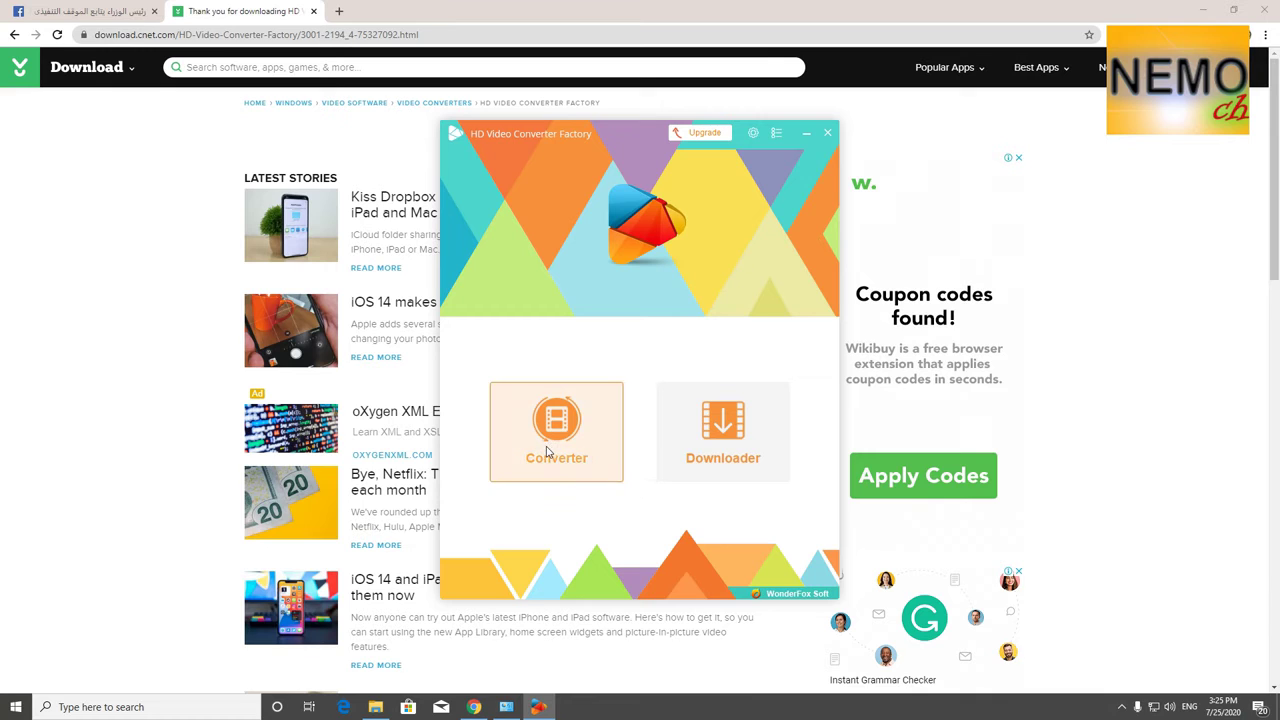
{"action": "left_click", "coordinate": [739, 428]}
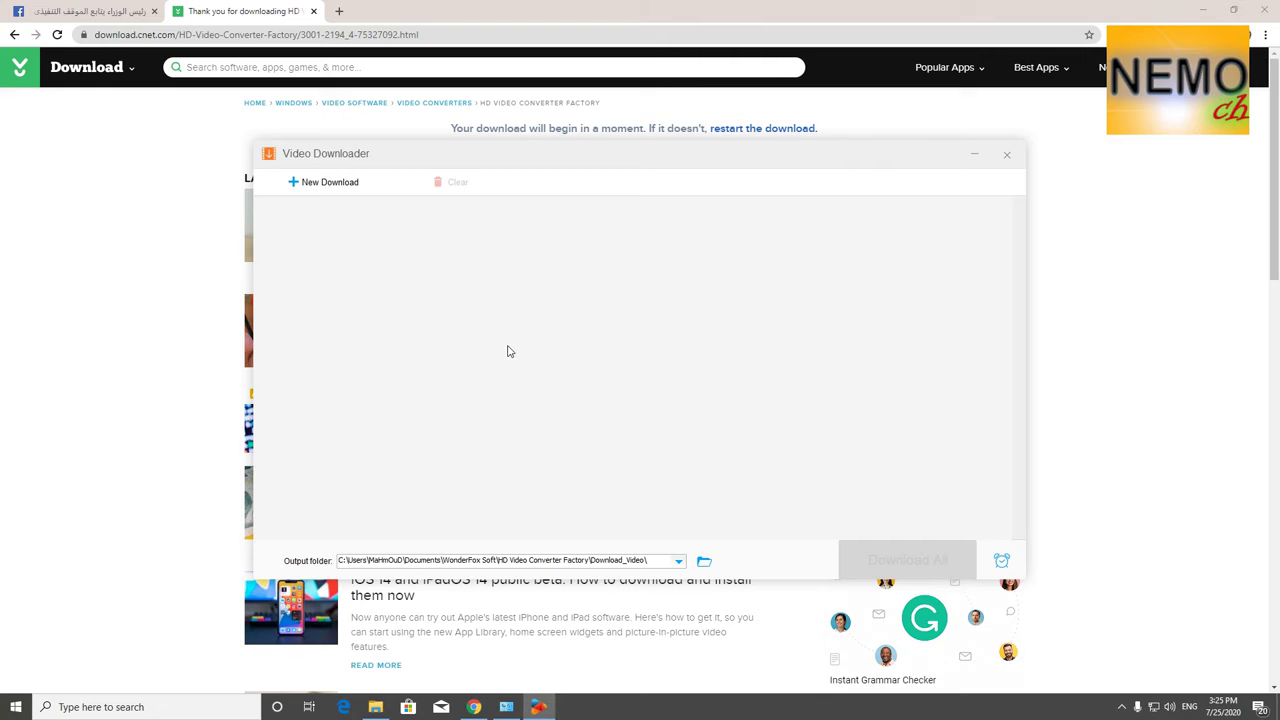
{"action": "left_click", "coordinate": [330, 182]}
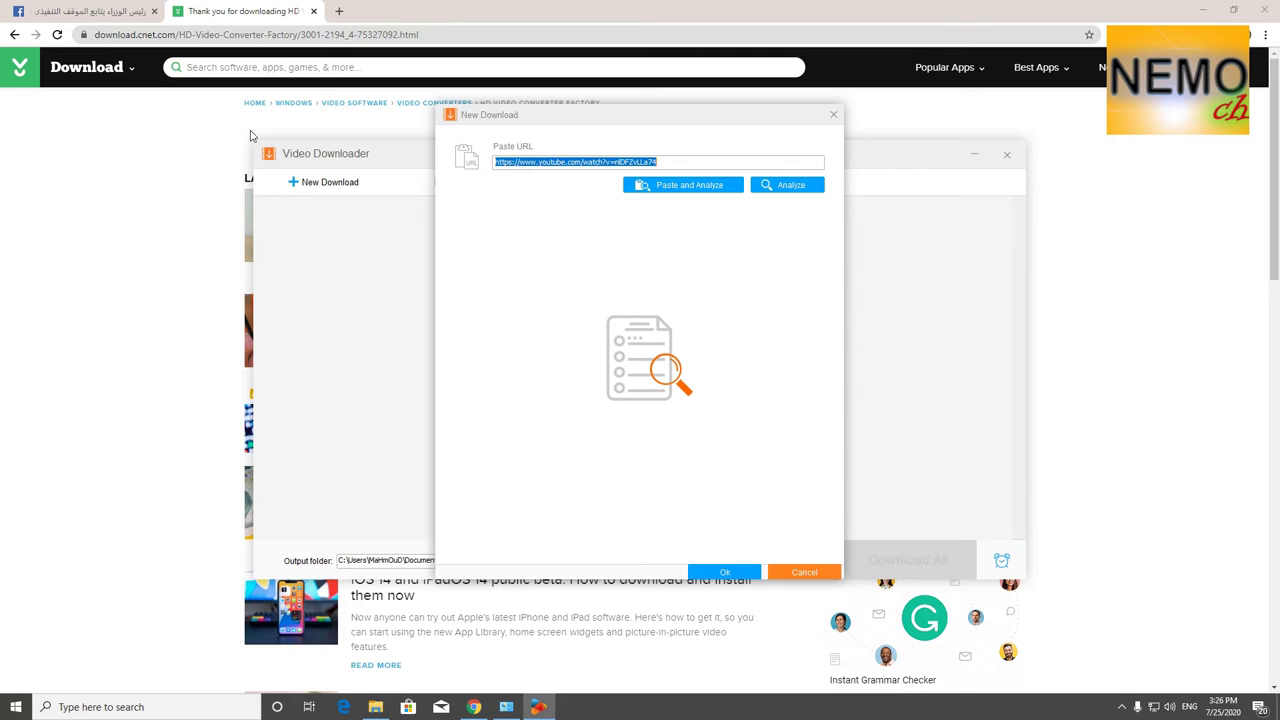
Step: Switch to the Facebook video in Chrome, show its video URL, copy the address and close the URL box
{"action": "left_click", "coordinate": [72, 8]}
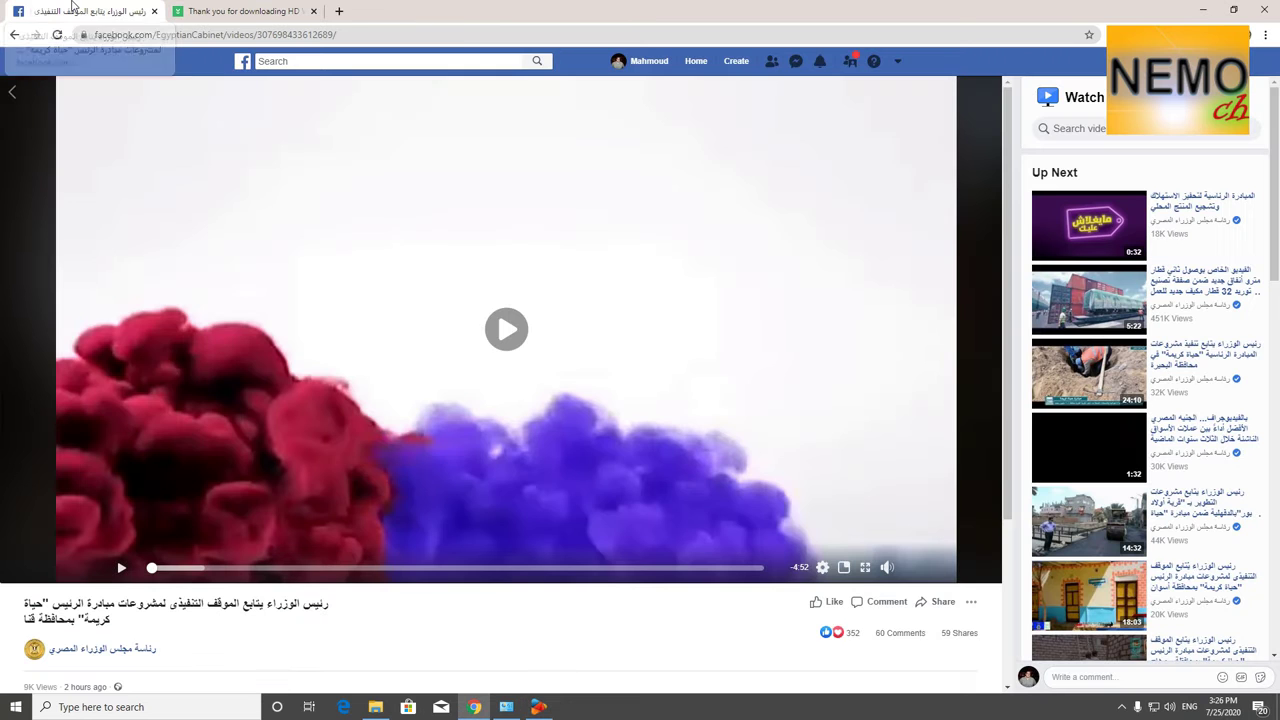
{"action": "right_click", "coordinate": [395, 184]}
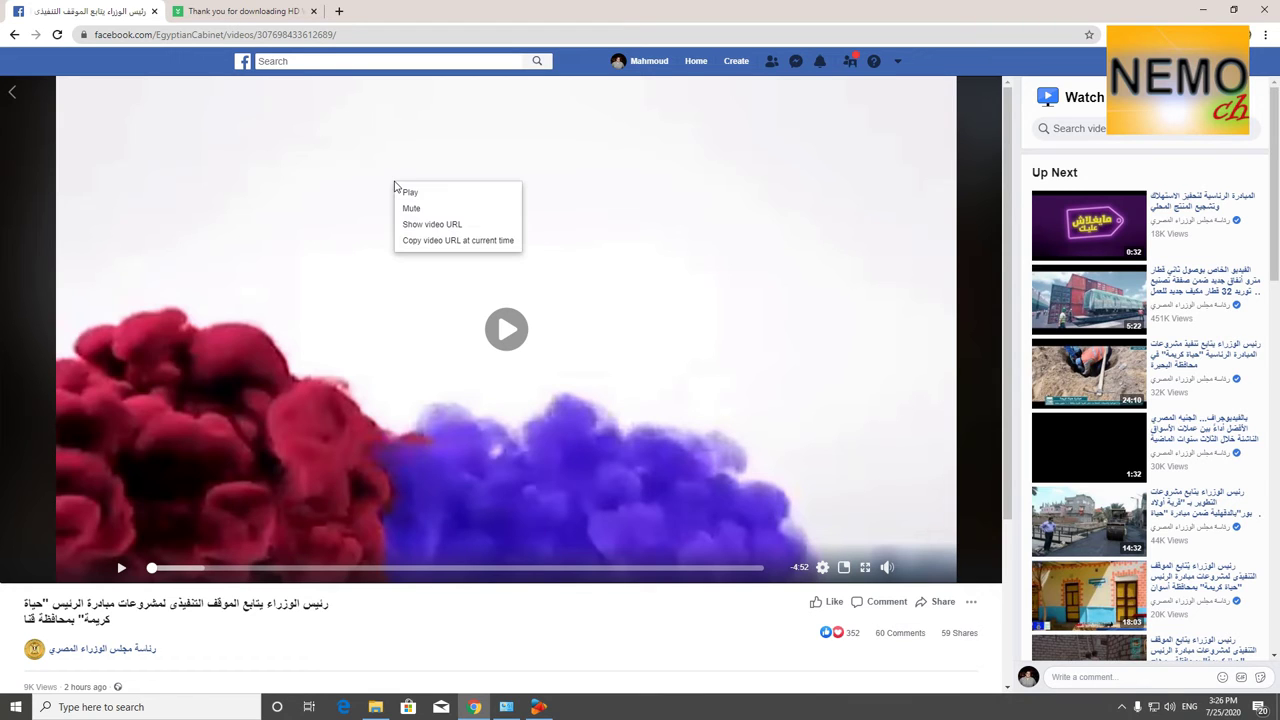
{"action": "left_click", "coordinate": [429, 234]}
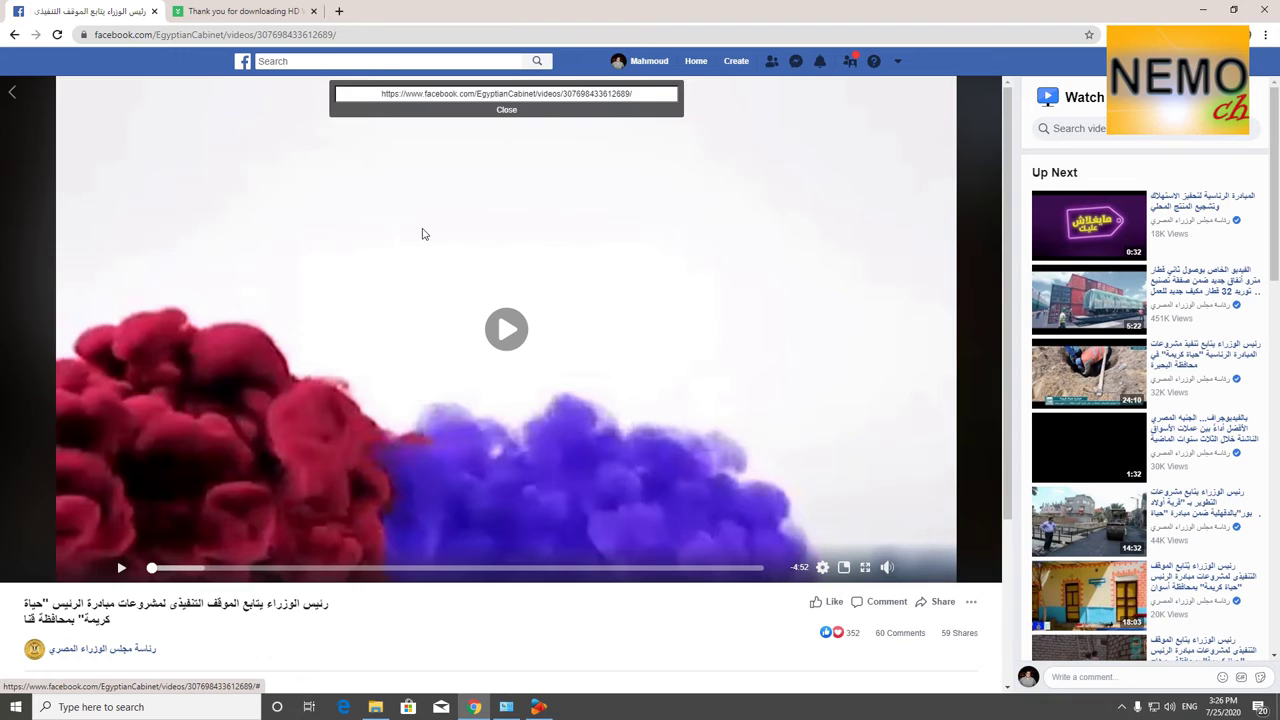
{"action": "triple_click", "coordinate": [492, 93]}
{"action": "right_click", "coordinate": [483, 97]}
{"action": "left_click", "coordinate": [505, 104]}
{"action": "left_click", "coordinate": [514, 111]}
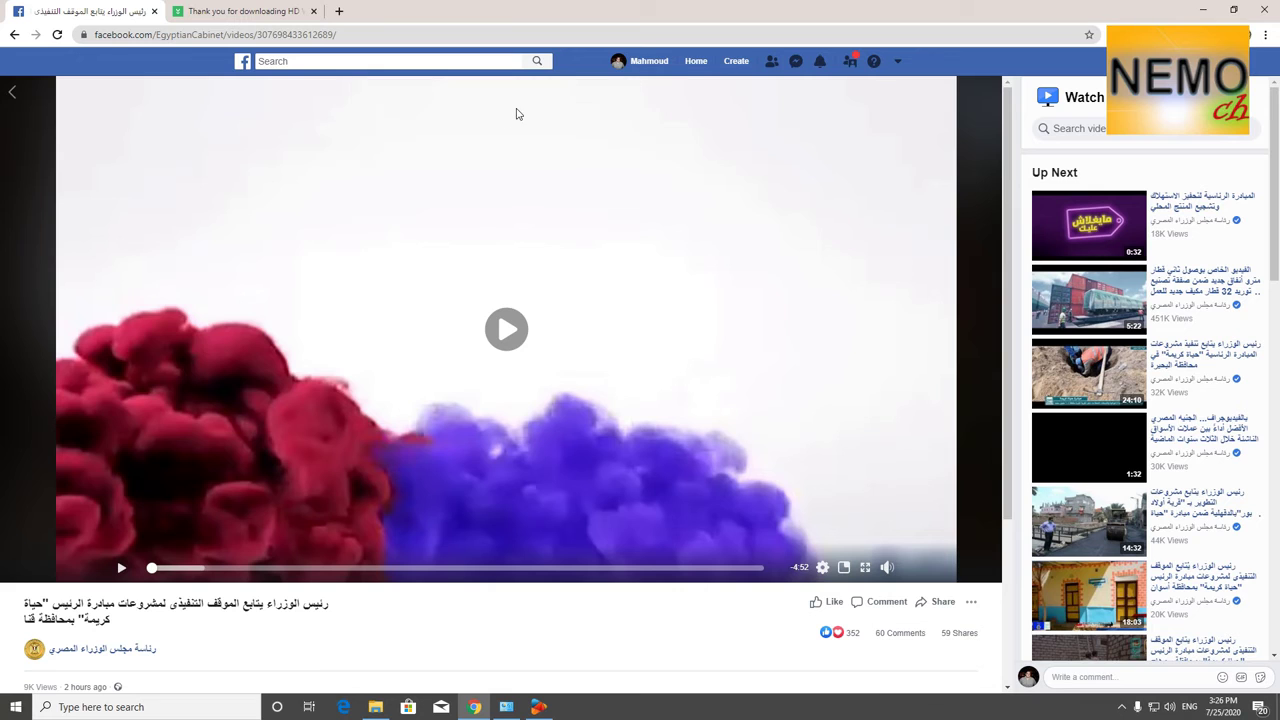
Step: Replace the YouTube address in the New Download window with the copied Facebook video URL and analyze it
{"action": "left_click", "coordinate": [538, 707]}
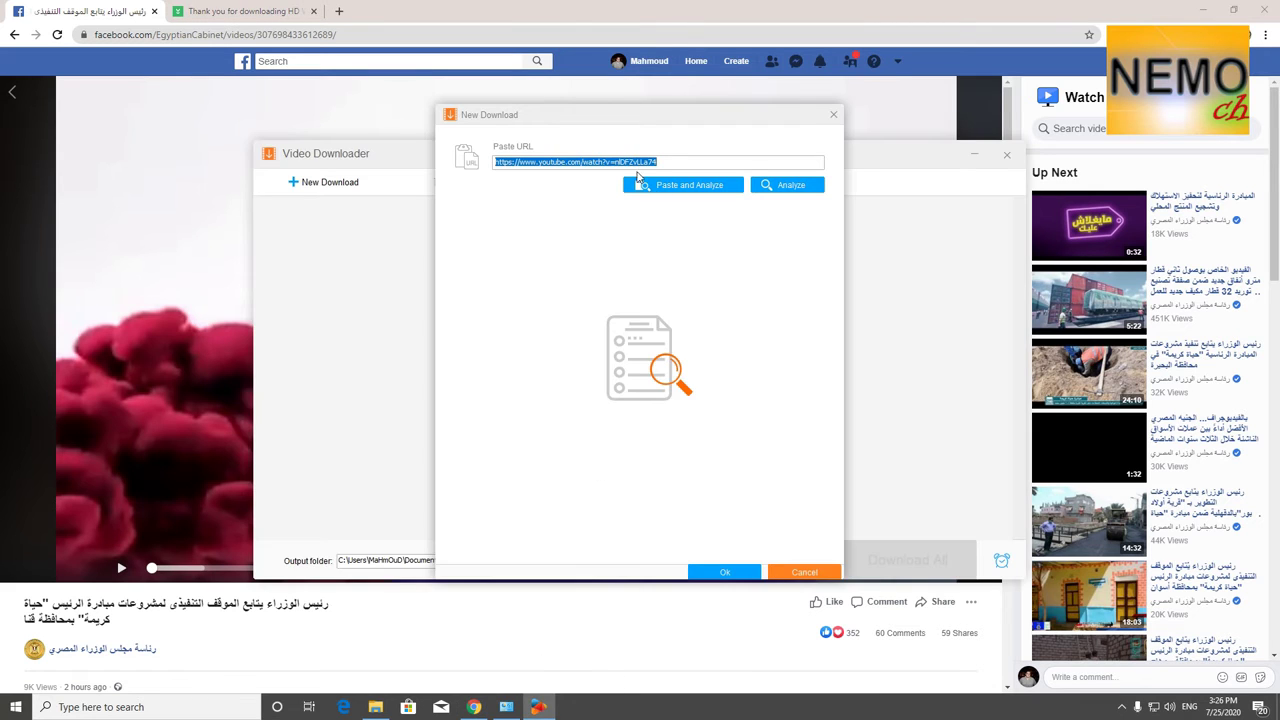
{"action": "right_click", "coordinate": [600, 168]}
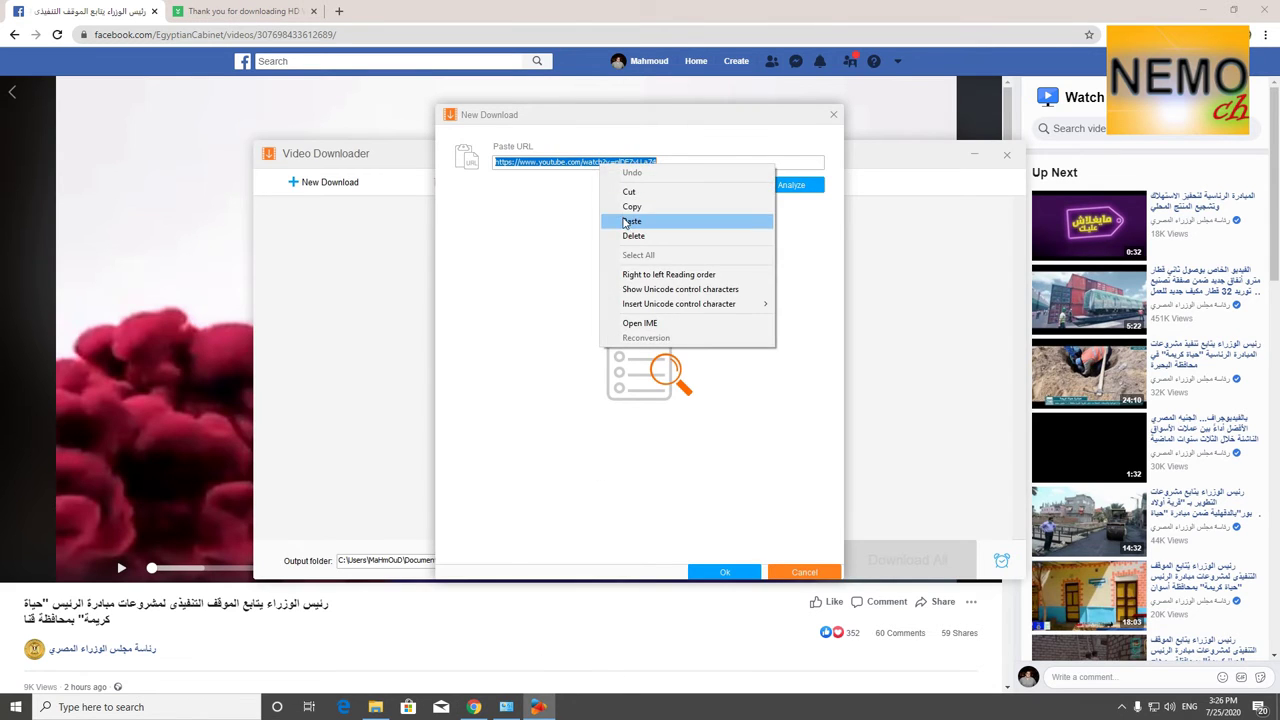
{"action": "left_click", "coordinate": [632, 219]}
{"action": "left_click", "coordinate": [800, 187]}
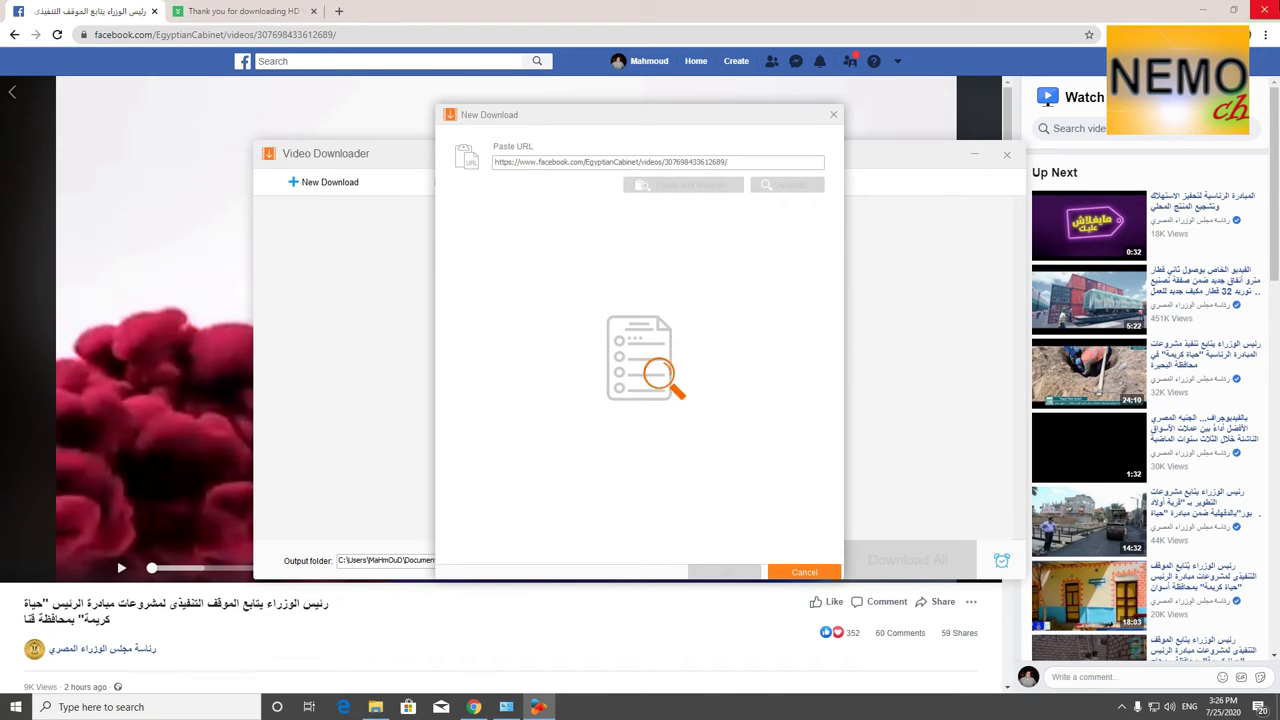
Step: Close the Chrome browser and both File Explorer windows behind the downloader
{"action": "key", "text": "alt+F4"}
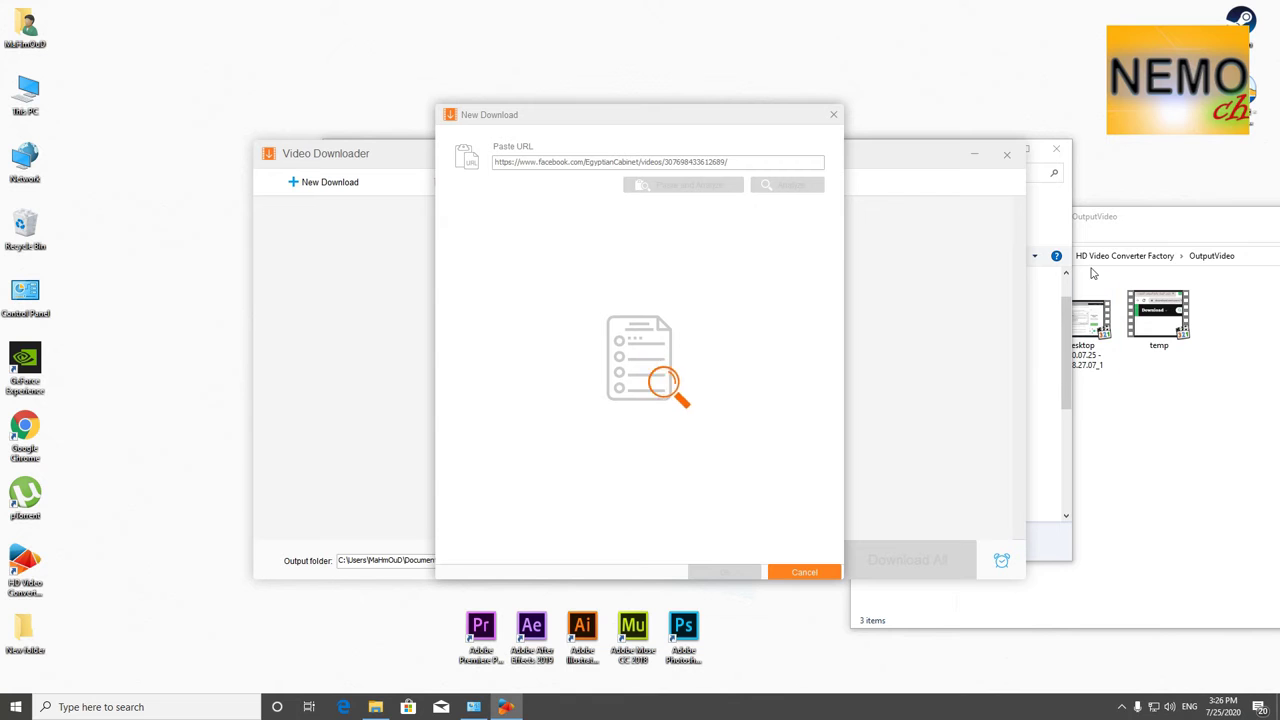
{"action": "left_click_drag", "start_coordinate": [1165, 222], "coordinate": [752, 472]}
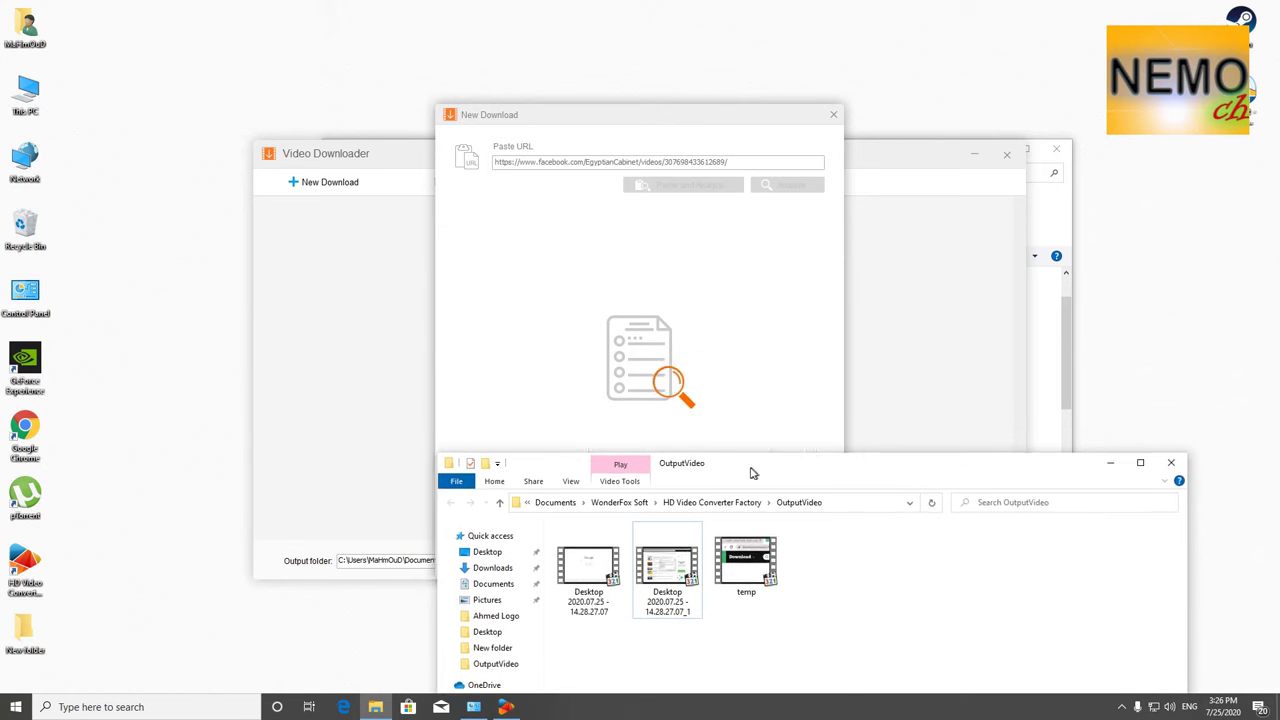
{"action": "left_click", "coordinate": [1168, 463]}
{"action": "left_click", "coordinate": [1060, 154]}
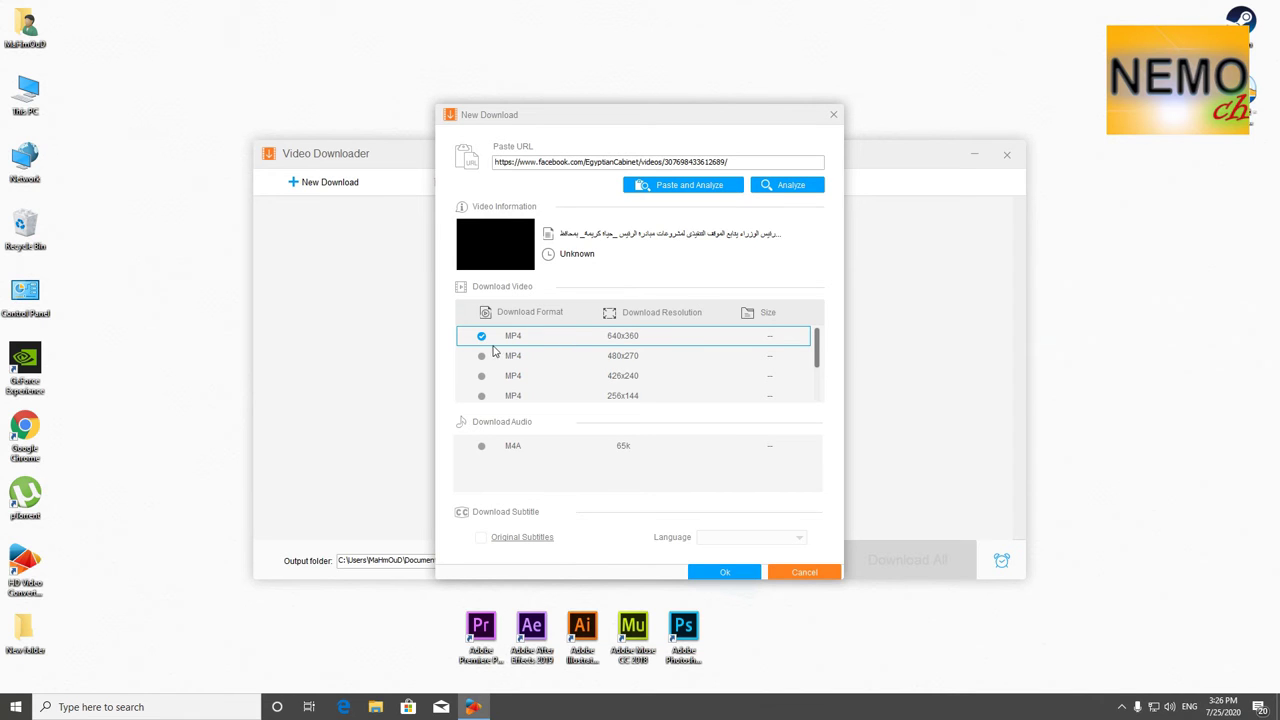
Step: Review the available download formats and resolutions, then cancel the new download and close the Video Downloader
{"action": "scroll", "coordinate": [563, 364], "scroll_direction": "down", "scroll_amount": 1}
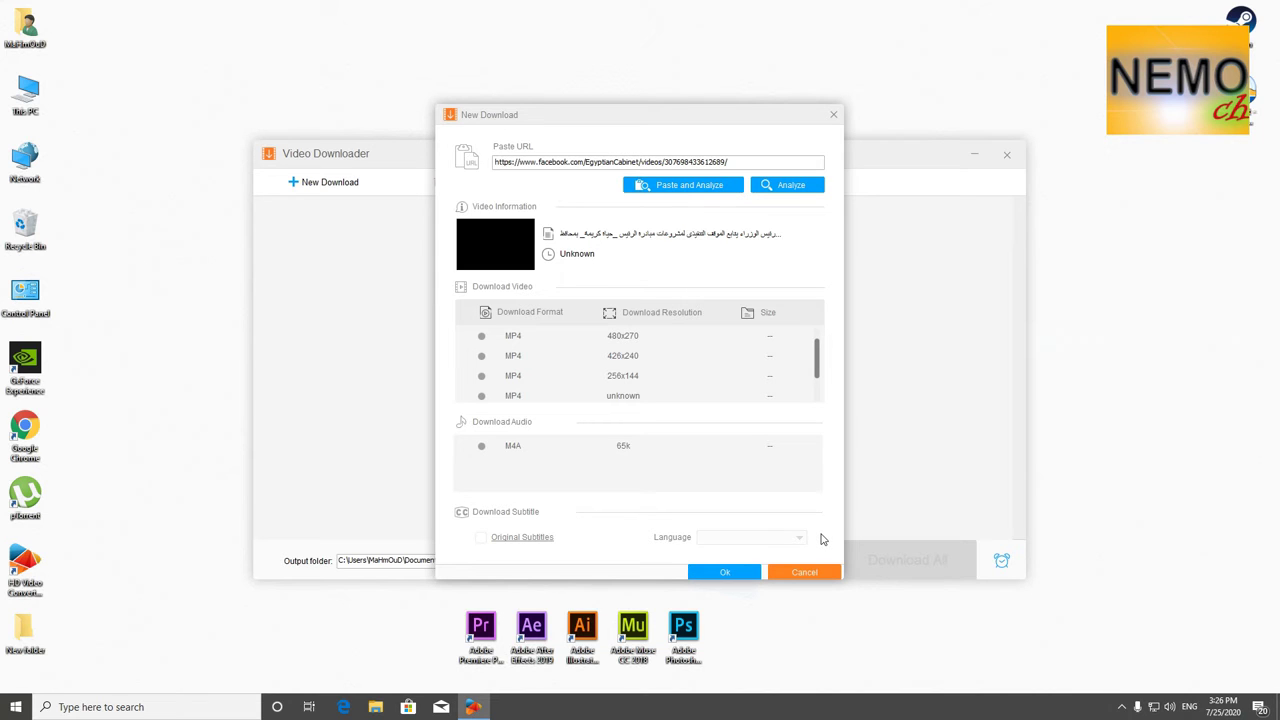
{"action": "left_click", "coordinate": [806, 573]}
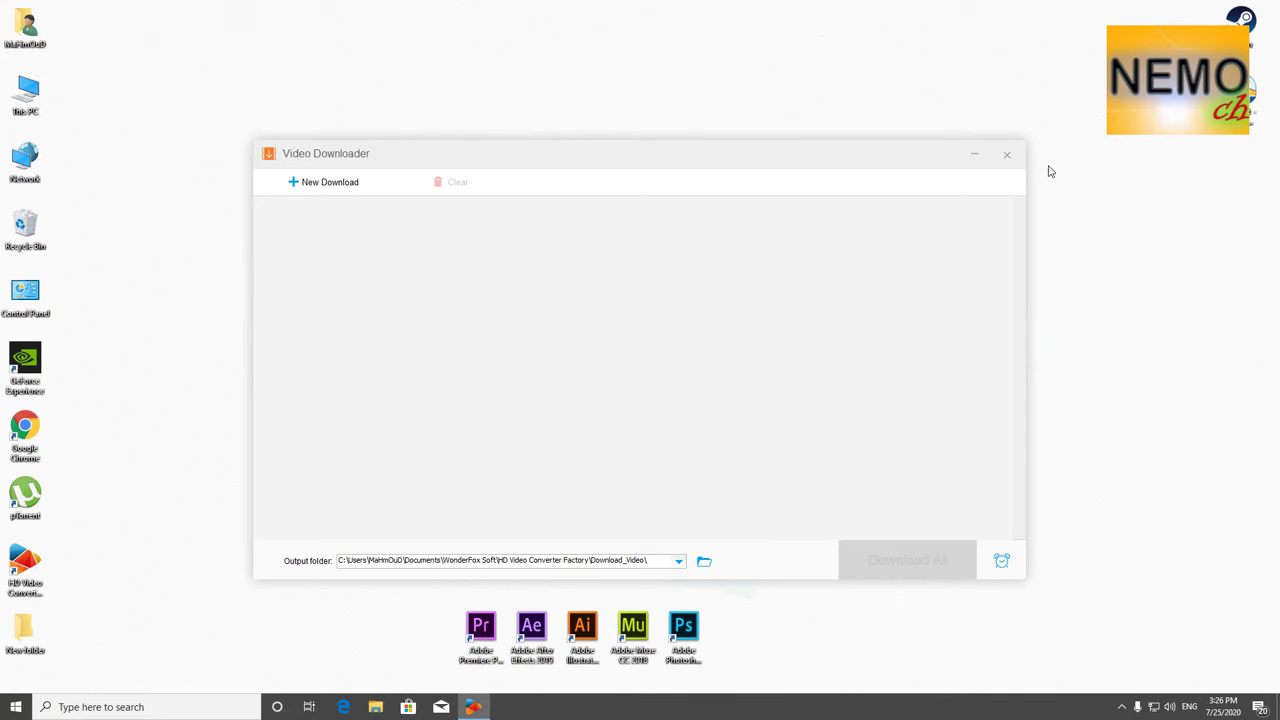
{"action": "left_click", "coordinate": [1007, 154]}
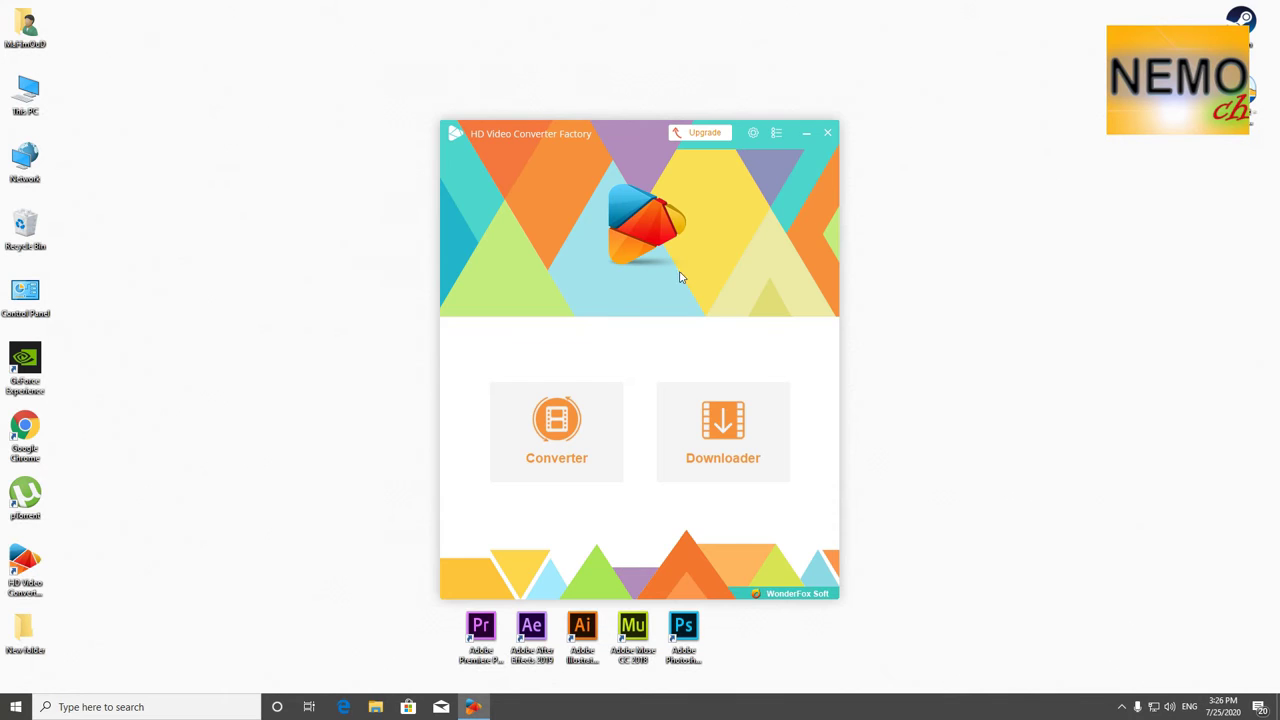
Step: Open the Converter and view its file selection dialog, leaving it without choosing a file
{"action": "left_click", "coordinate": [559, 432]}
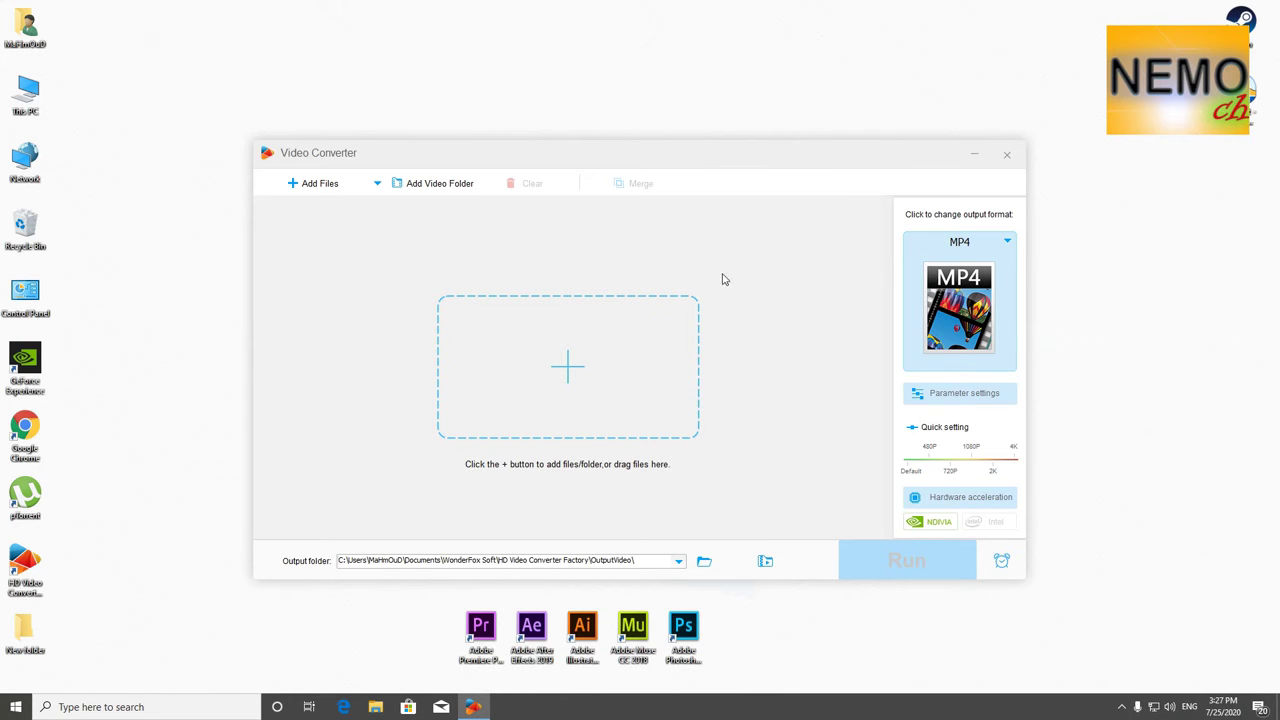
{"action": "left_click", "coordinate": [330, 186]}
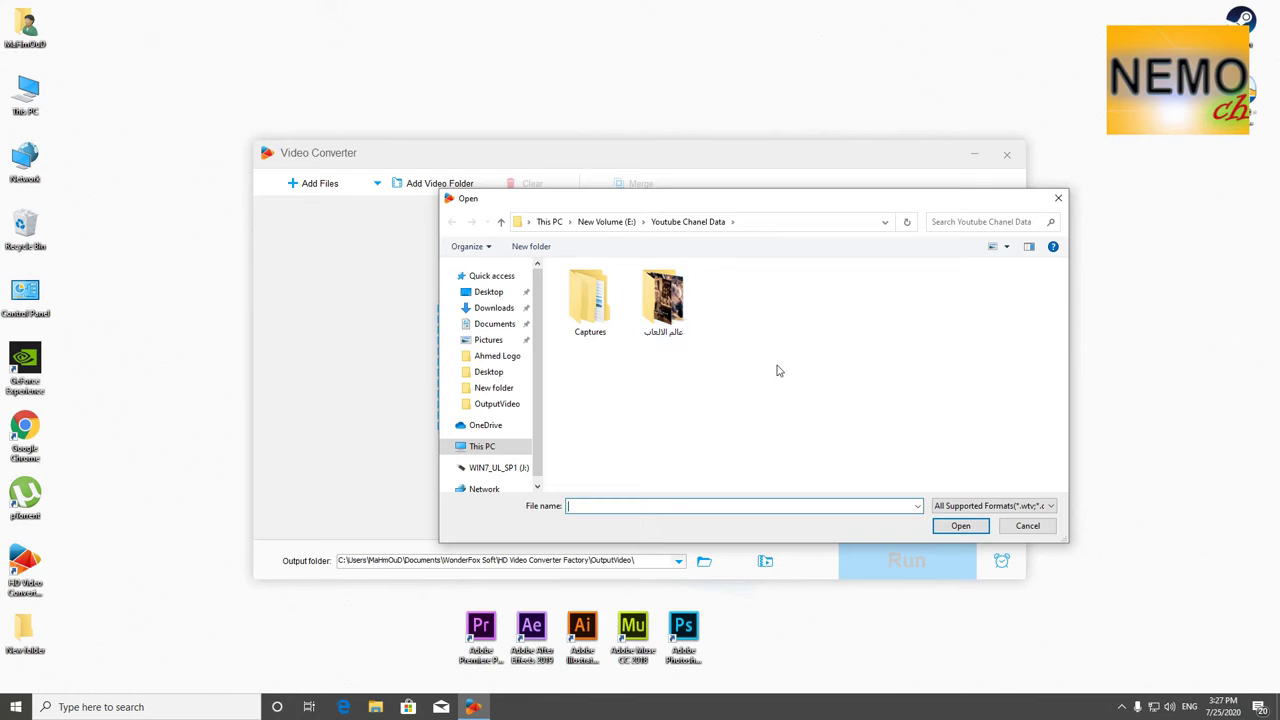
{"action": "left_click", "coordinate": [1058, 198]}
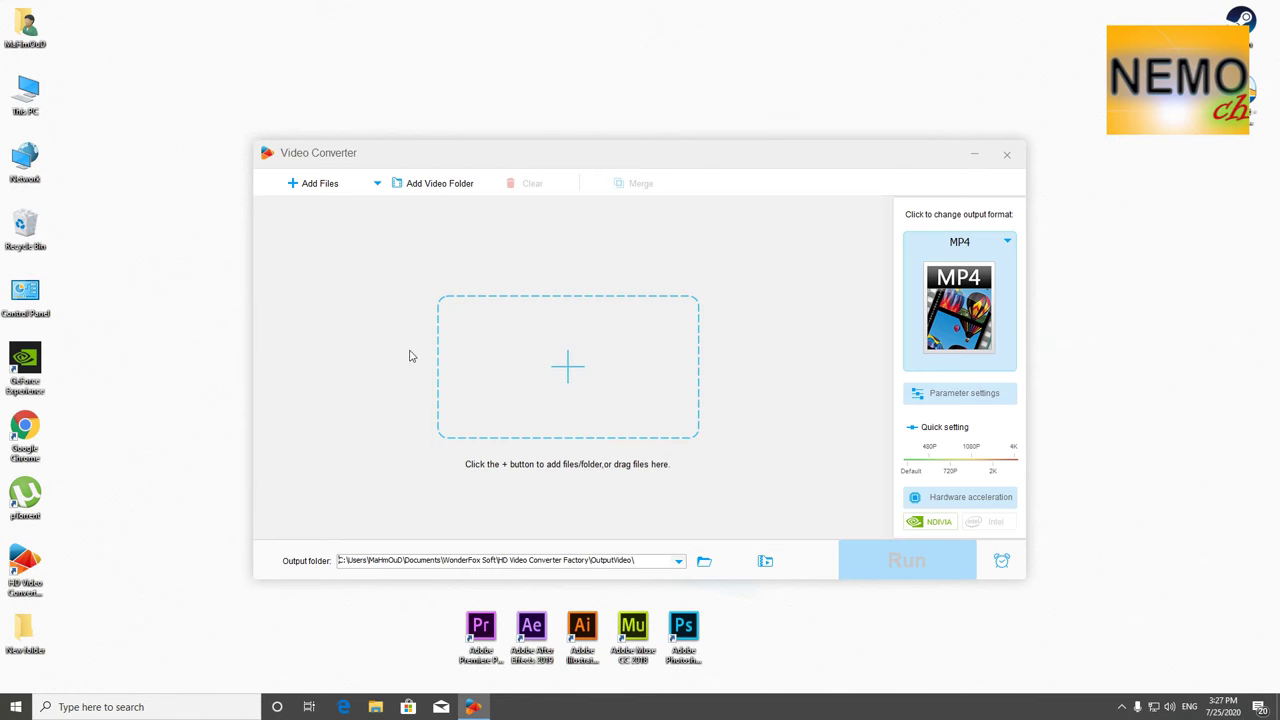
Step: Add the videos from the Desktop's New folder to the converter and clear the list again
{"action": "left_click", "coordinate": [433, 190]}
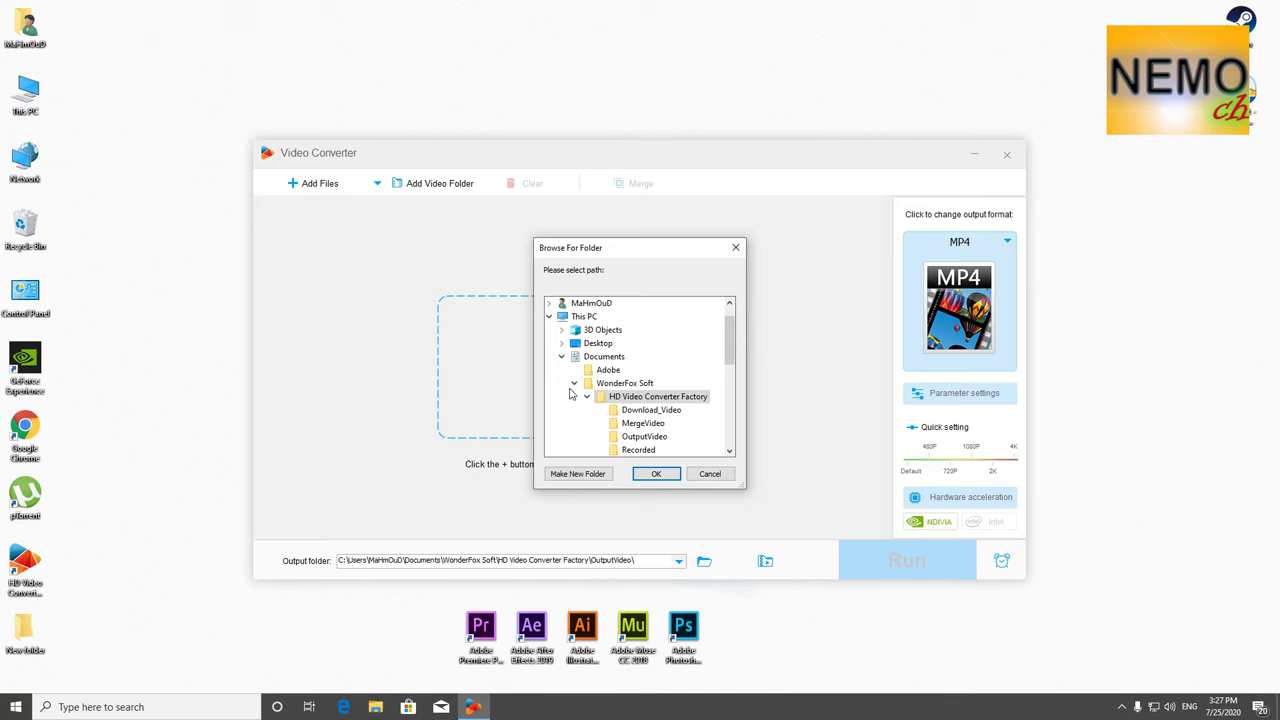
{"action": "double_click", "coordinate": [592, 345]}
{"action": "left_click", "coordinate": [622, 385]}
{"action": "left_click", "coordinate": [656, 474]}
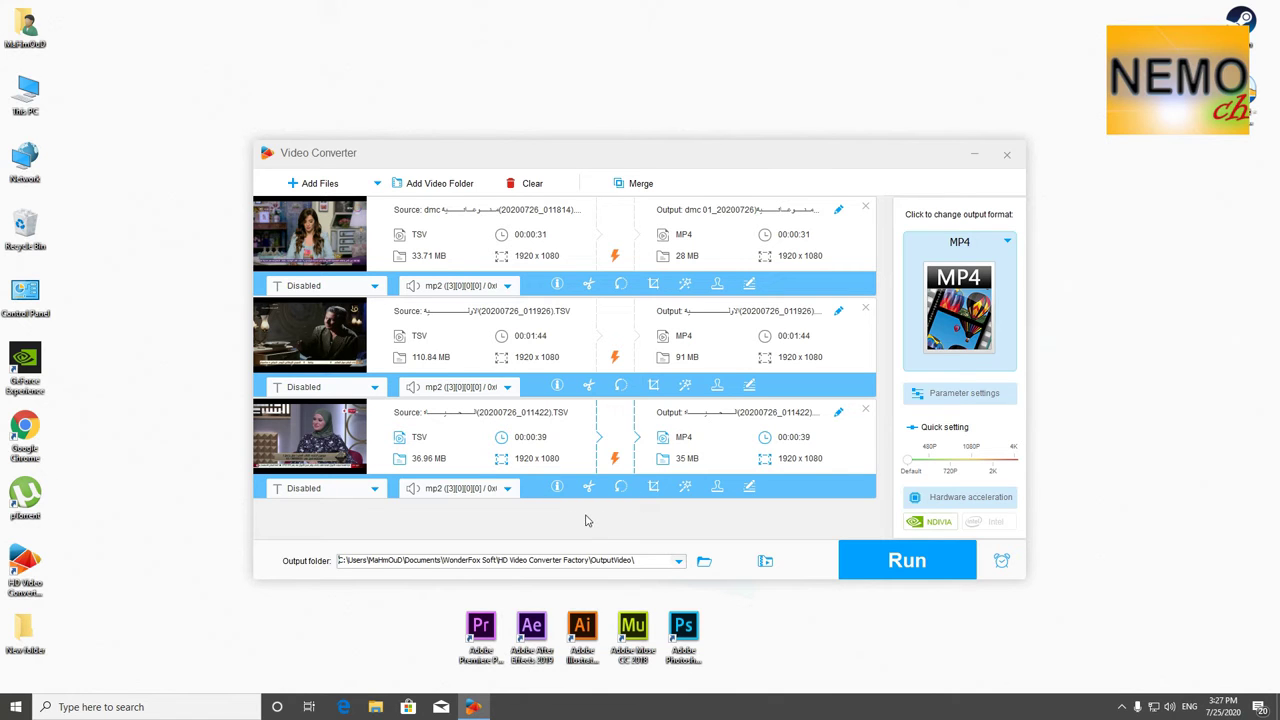
{"action": "left_click", "coordinate": [533, 186]}
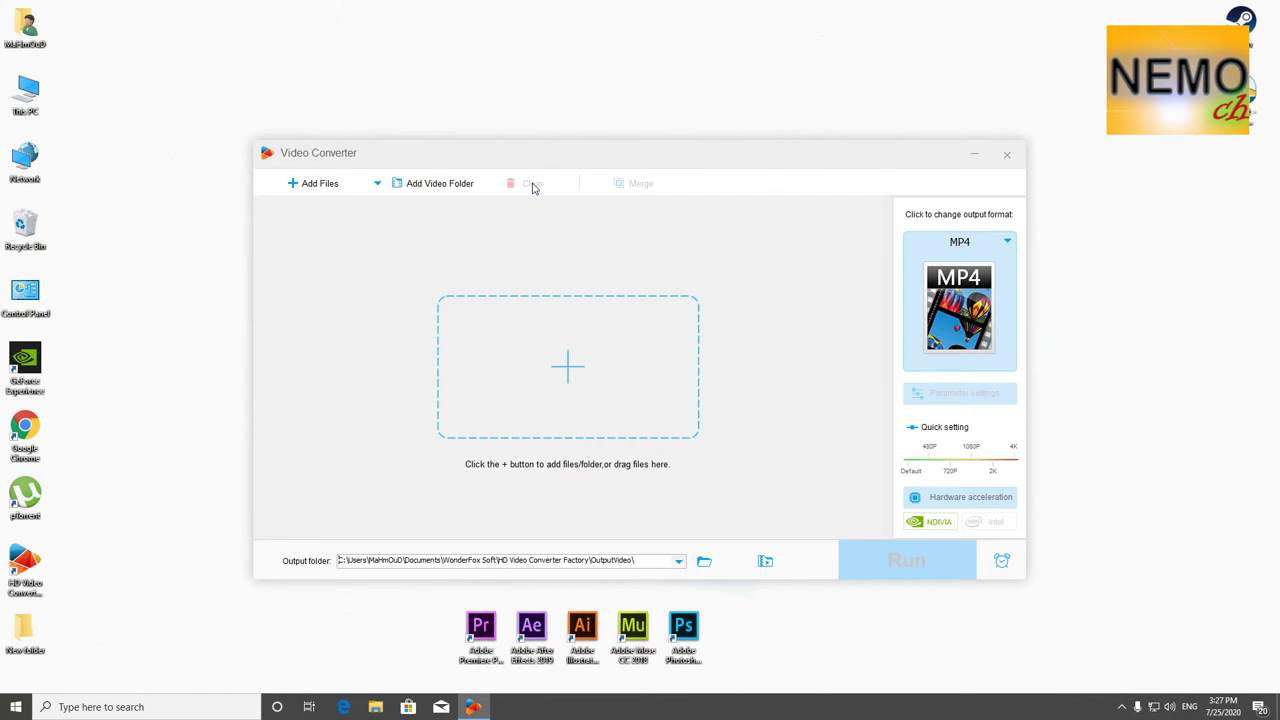
Step: Load all videos from New folder on the Desktop into the converter as a video folder
{"action": "left_click", "coordinate": [439, 186]}
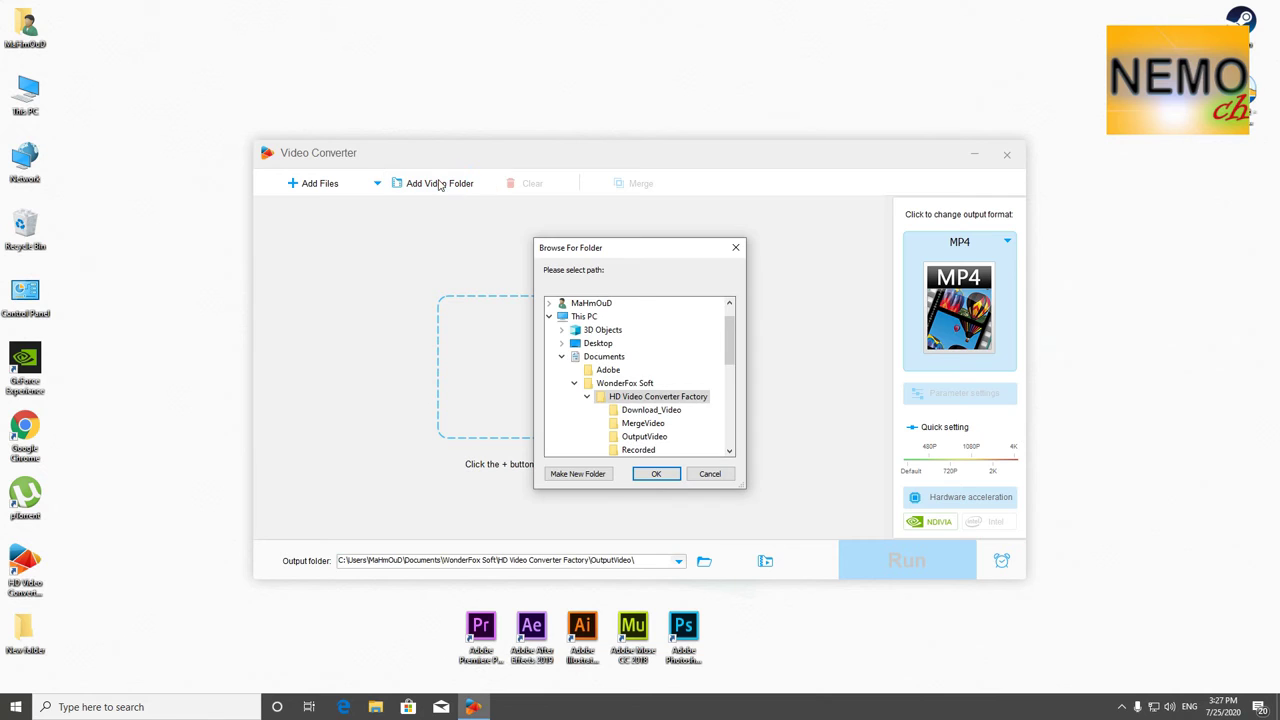
{"action": "left_click", "coordinate": [599, 344]}
{"action": "left_click", "coordinate": [628, 384]}
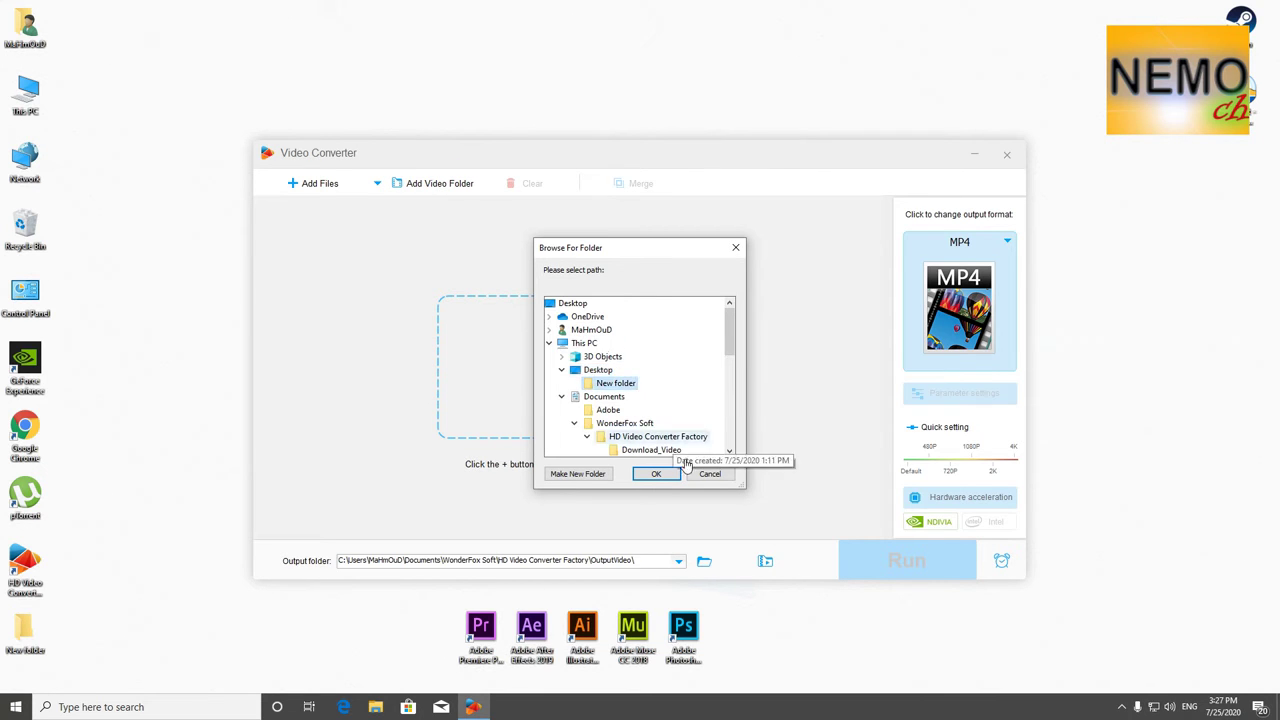
{"action": "left_click", "coordinate": [656, 473]}
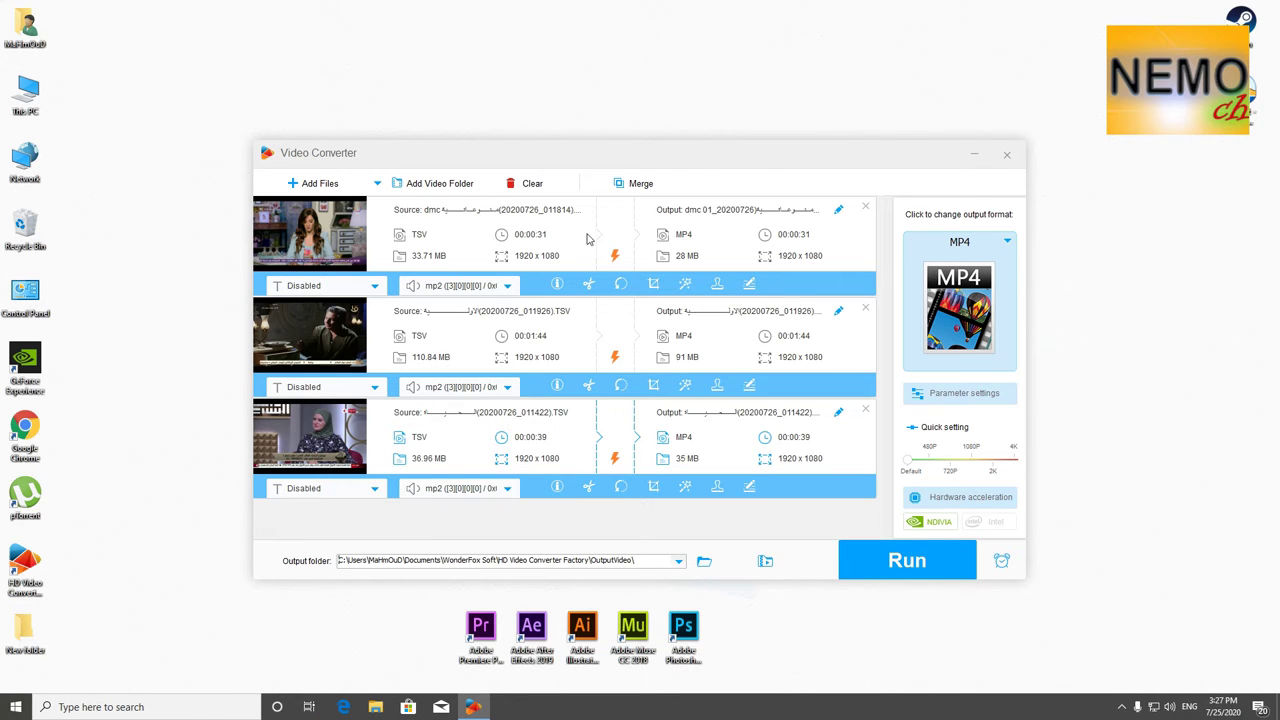
Step: Open the output format list and choose MP4 from the video formats
{"action": "mouse_move", "coordinate": [338, 268]}
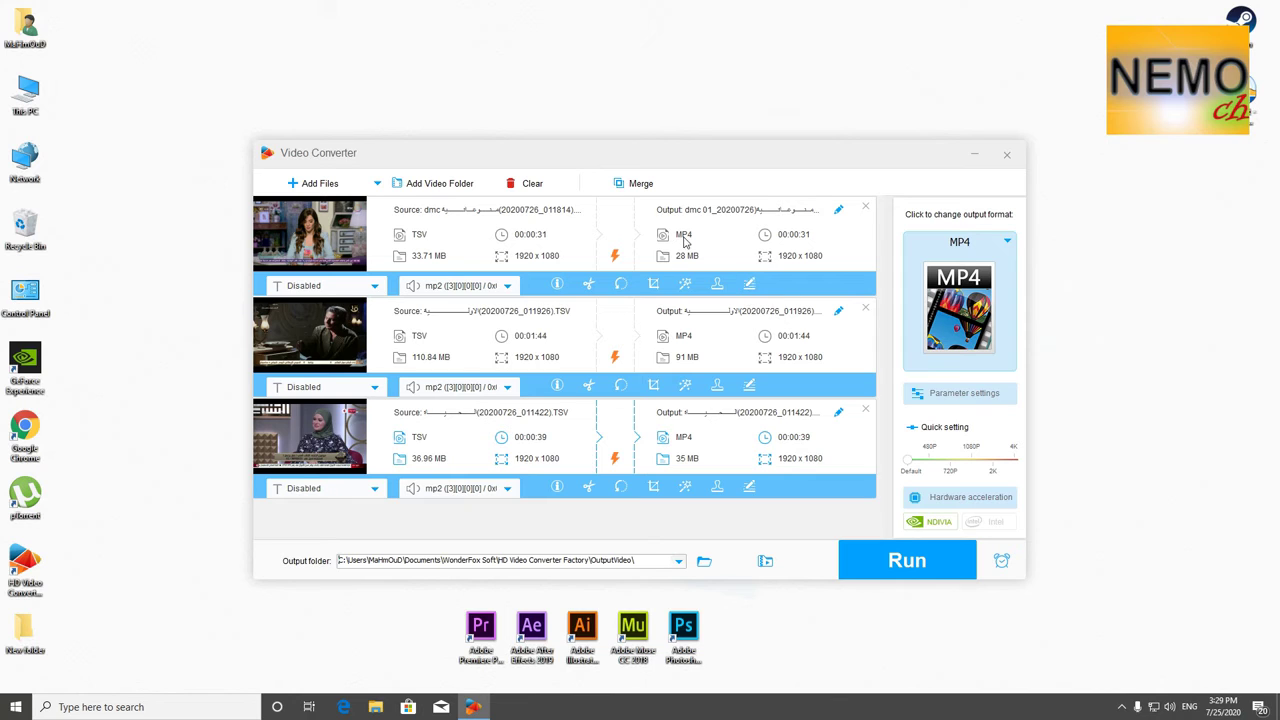
{"action": "left_click", "coordinate": [1008, 243]}
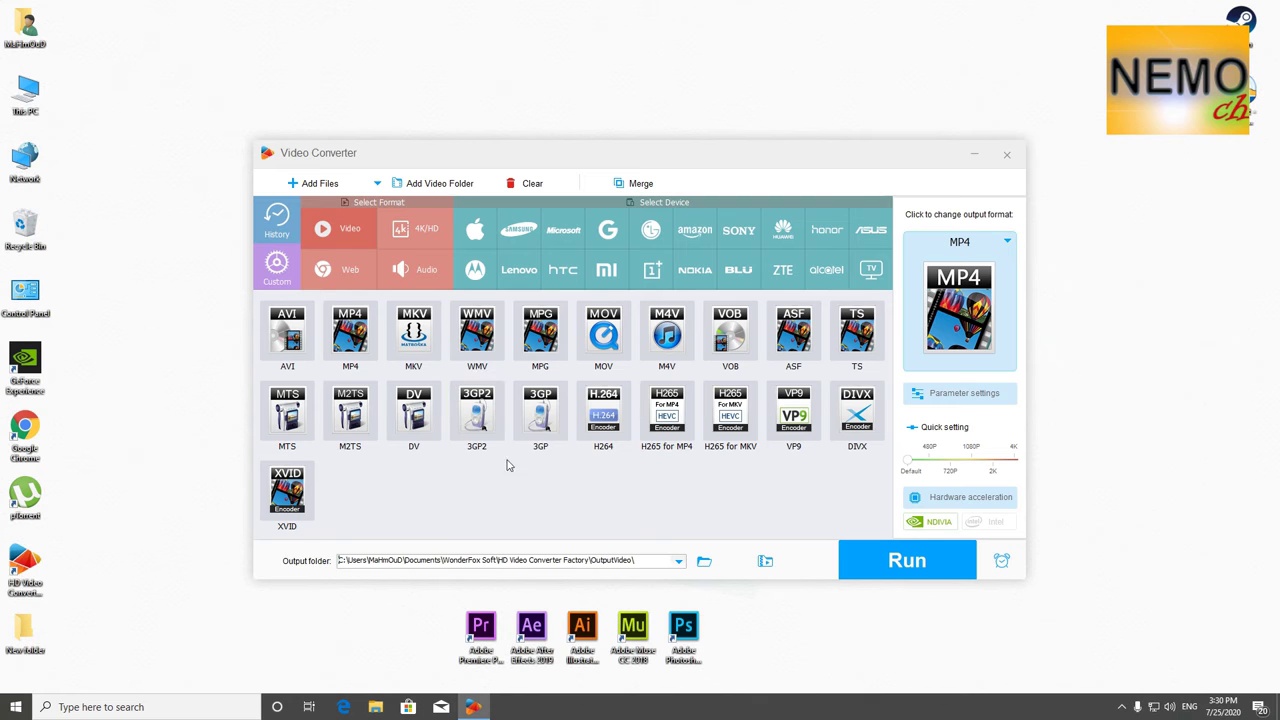
{"action": "left_click", "coordinate": [352, 340]}
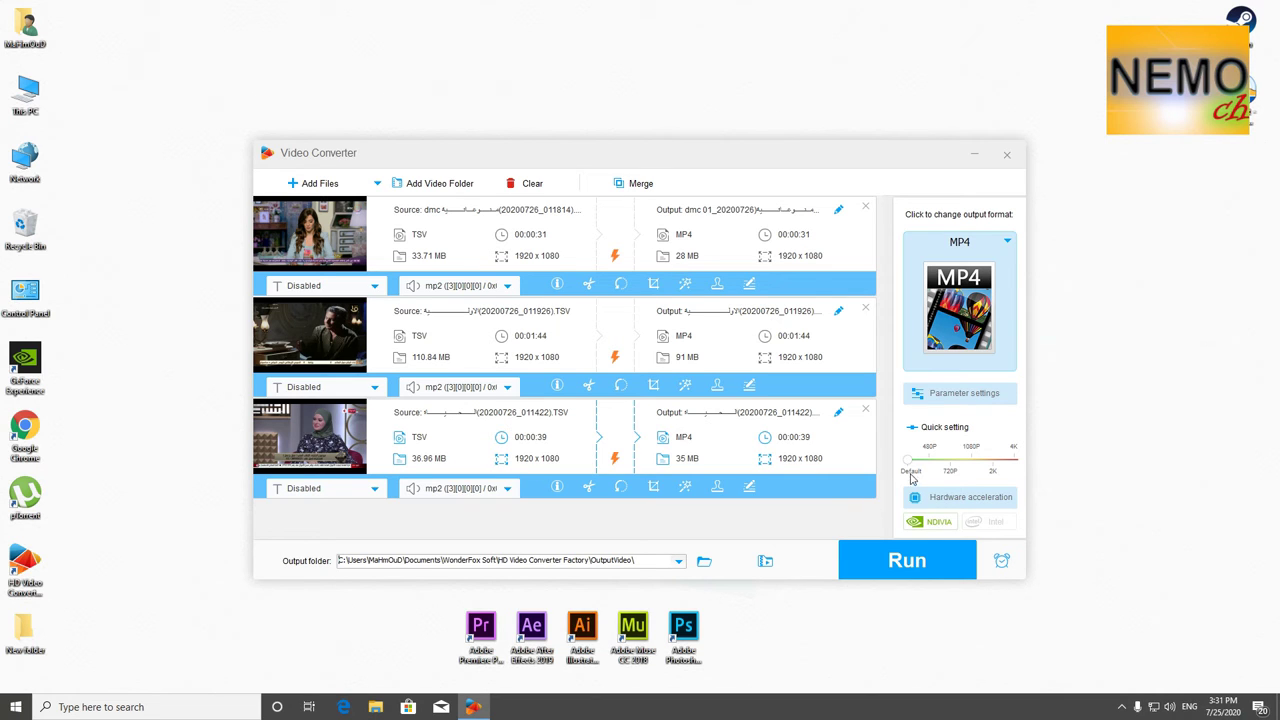
Step: Raise the quick output quality to 480P and 720P, and try setting it to 1080P
{"action": "left_click_drag", "start_coordinate": [909, 470], "coordinate": [927, 470]}
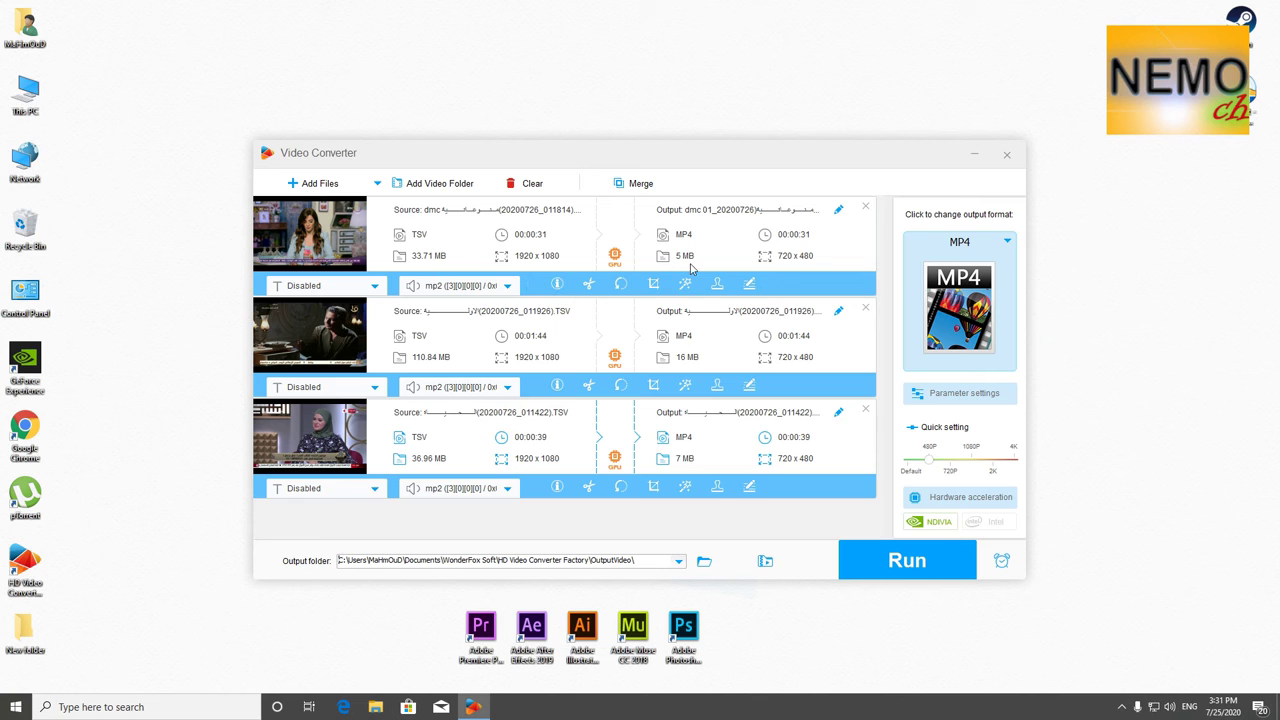
{"action": "left_click_drag", "start_coordinate": [929, 468], "coordinate": [951, 472]}
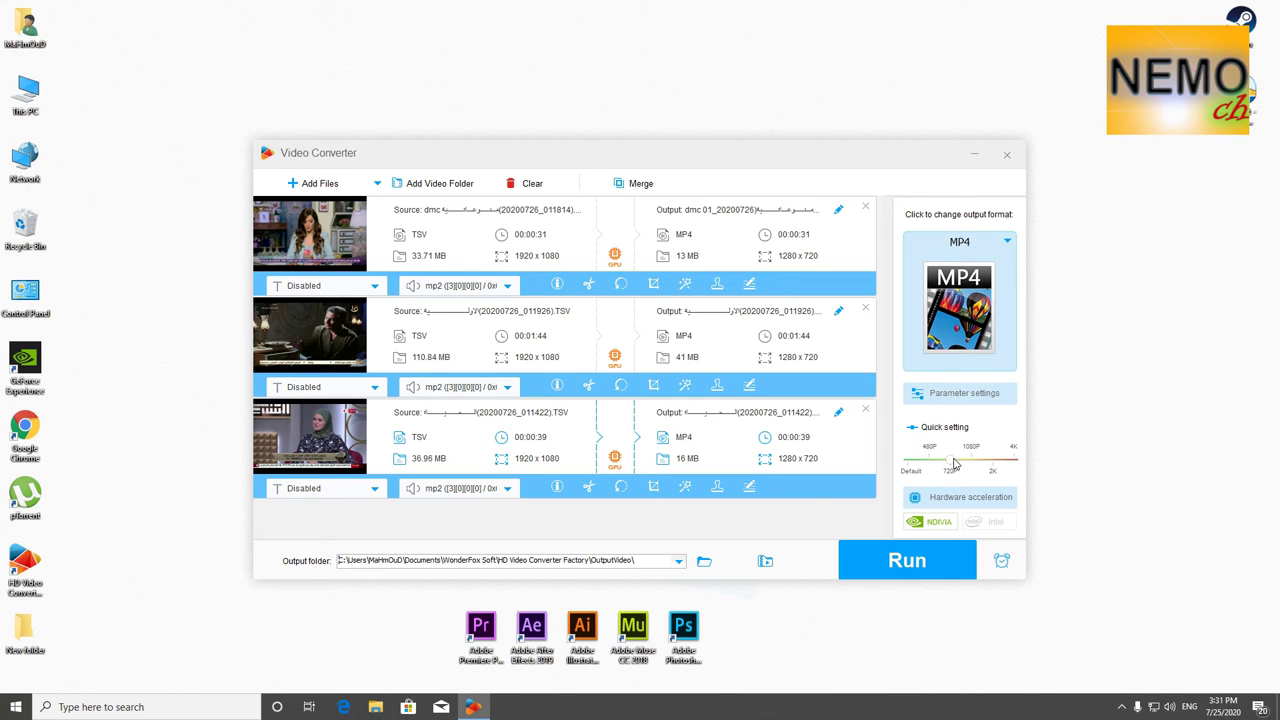
{"action": "left_click_drag", "start_coordinate": [954, 463], "coordinate": [970, 462]}
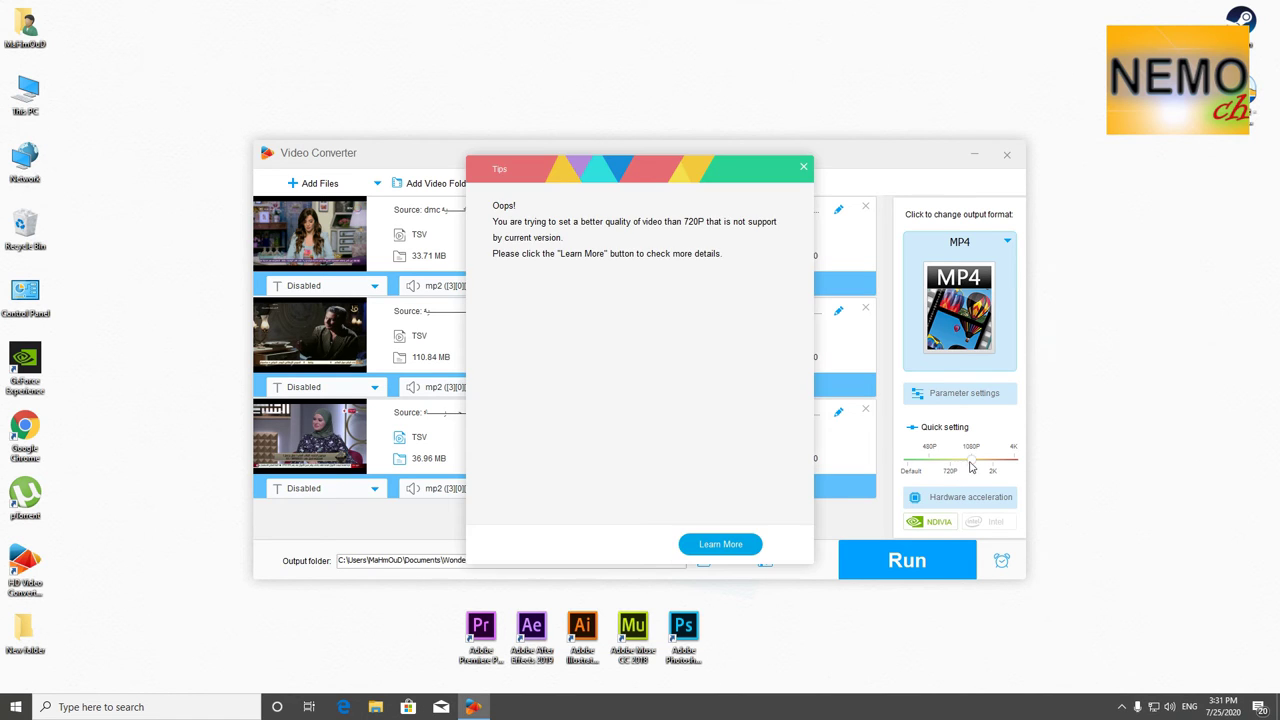
Step: Dismiss the quality notice and merge all three loaded videos into a single pack
{"action": "left_click", "coordinate": [801, 168]}
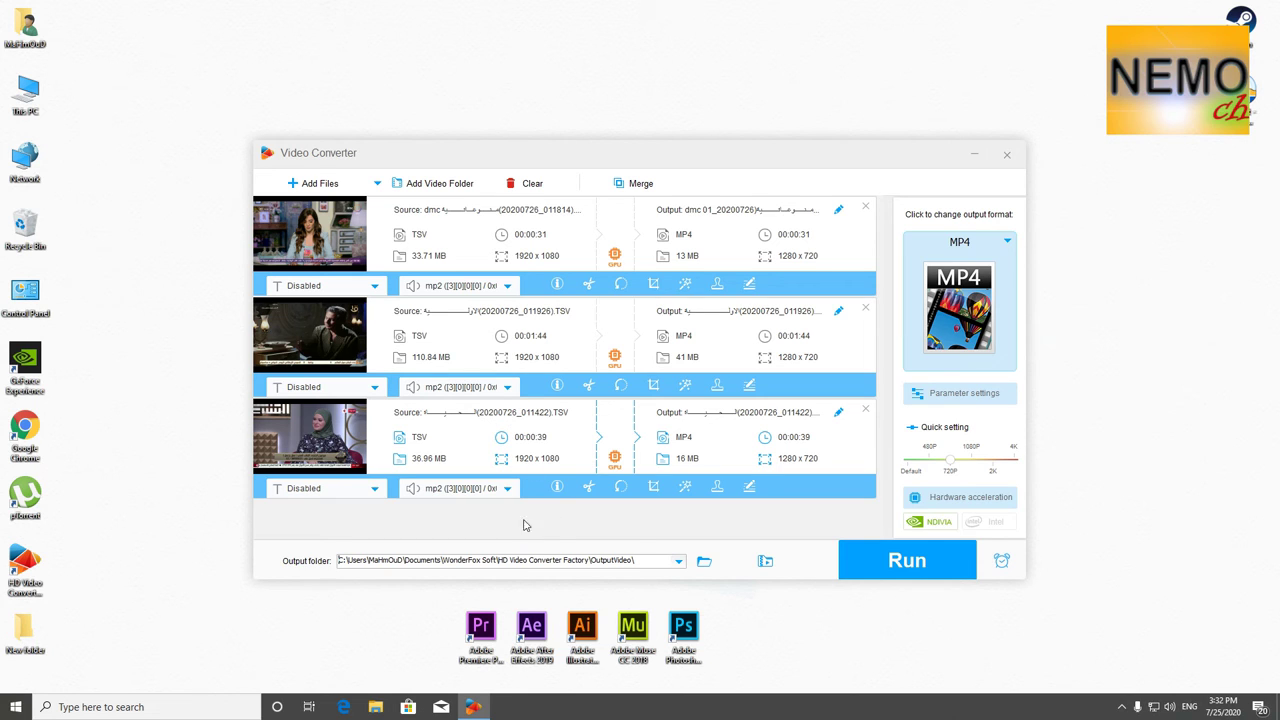
{"action": "left_click", "coordinate": [656, 187]}
{"action": "left_click_drag", "start_coordinate": [488, 301], "coordinate": [338, 238]}
{"action": "left_click", "coordinate": [527, 366]}
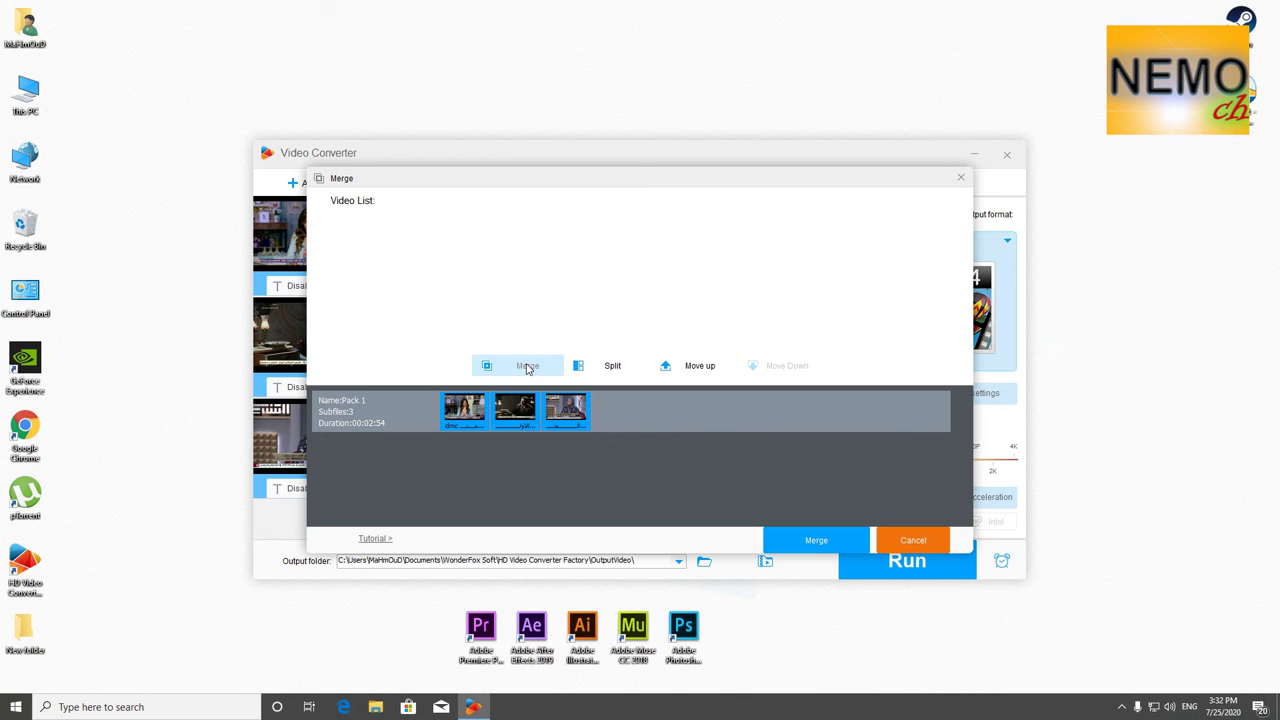
{"action": "left_click", "coordinate": [807, 543]}
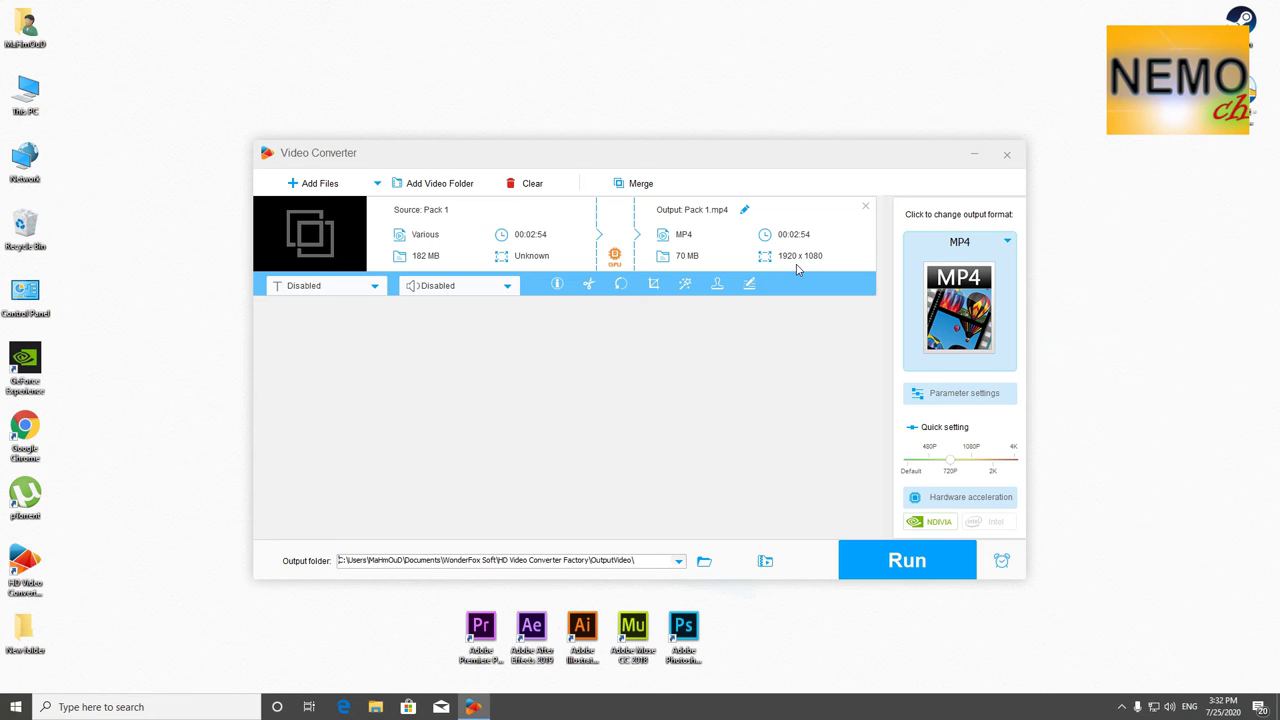
Step: Convert the merged pack to MP4 at 720P quality and open the folder with the converted file
{"action": "mouse_move", "coordinate": [947, 461]}
{"action": "left_mouse_down"}
{"action": "mouse_move", "coordinate": [932, 467]}
{"action": "mouse_move", "coordinate": [948, 466]}
{"action": "left_mouse_up"}
{"action": "left_click", "coordinate": [884, 563]}
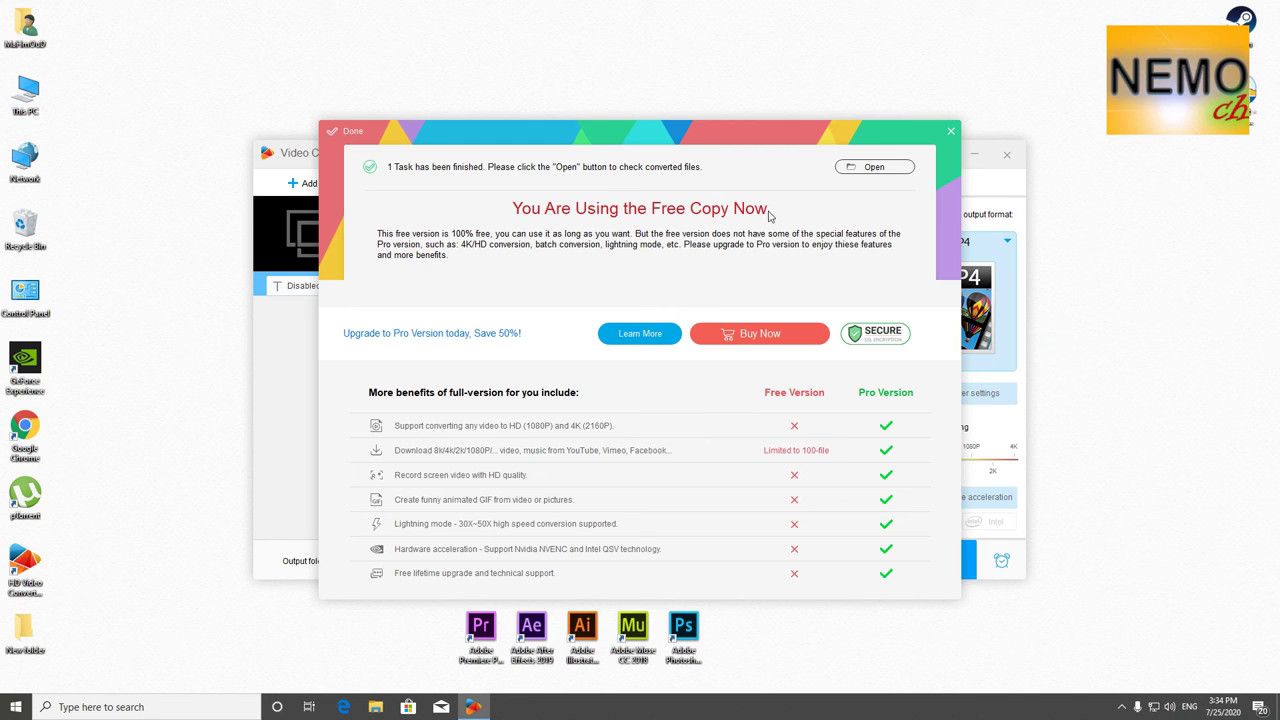
{"action": "left_click", "coordinate": [872, 167]}
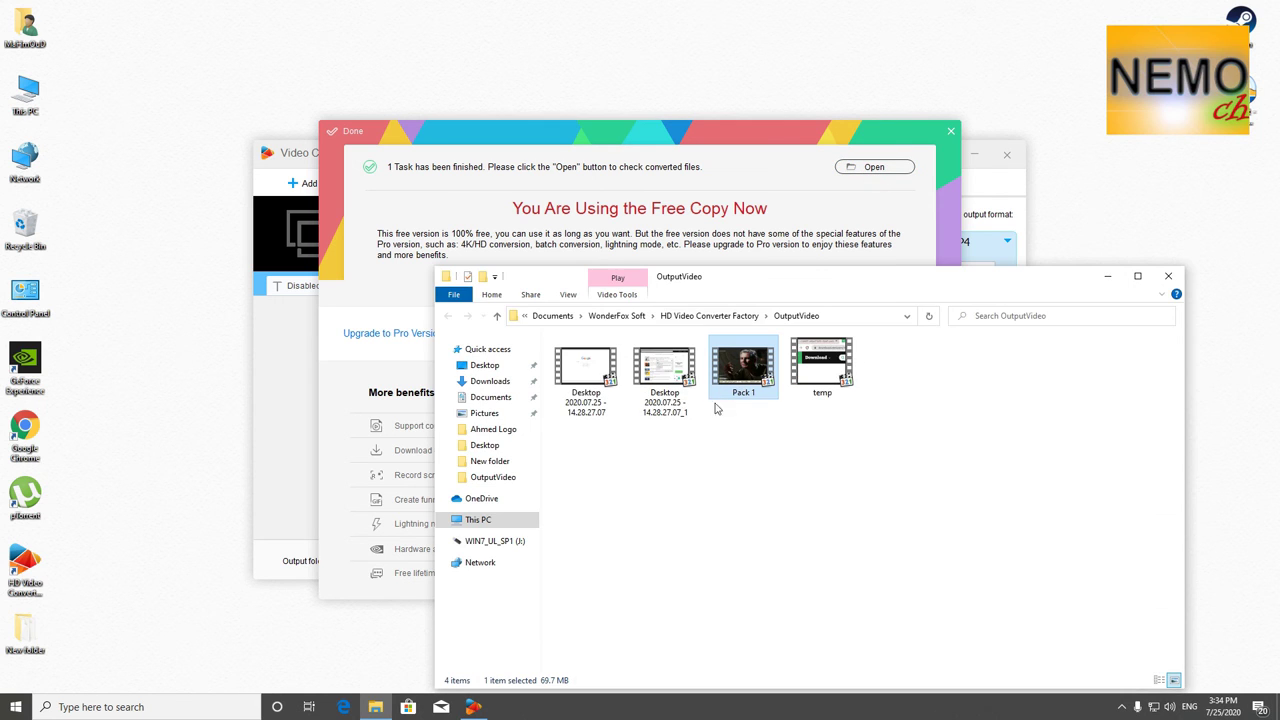
Step: Maximize the OutputVideo folder window and play the converted Pack 1 video in full screen
{"action": "double_click", "coordinate": [745, 277]}
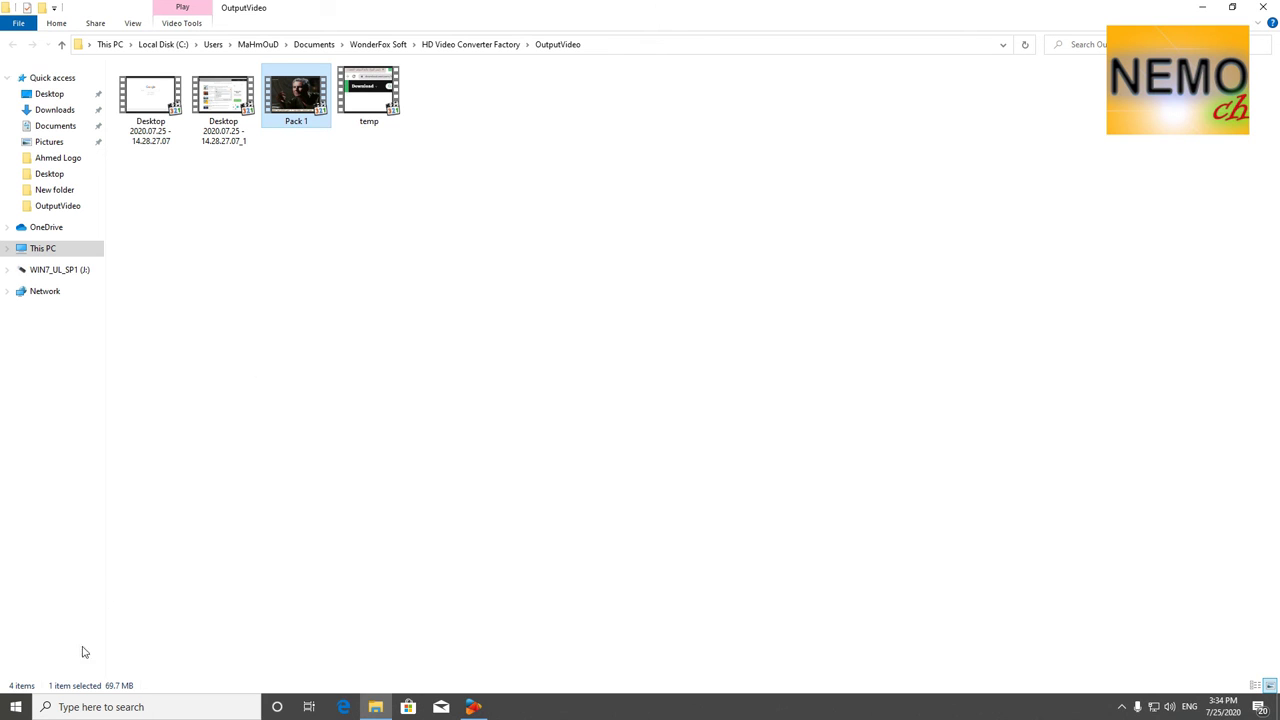
{"action": "right_click", "coordinate": [308, 117]}
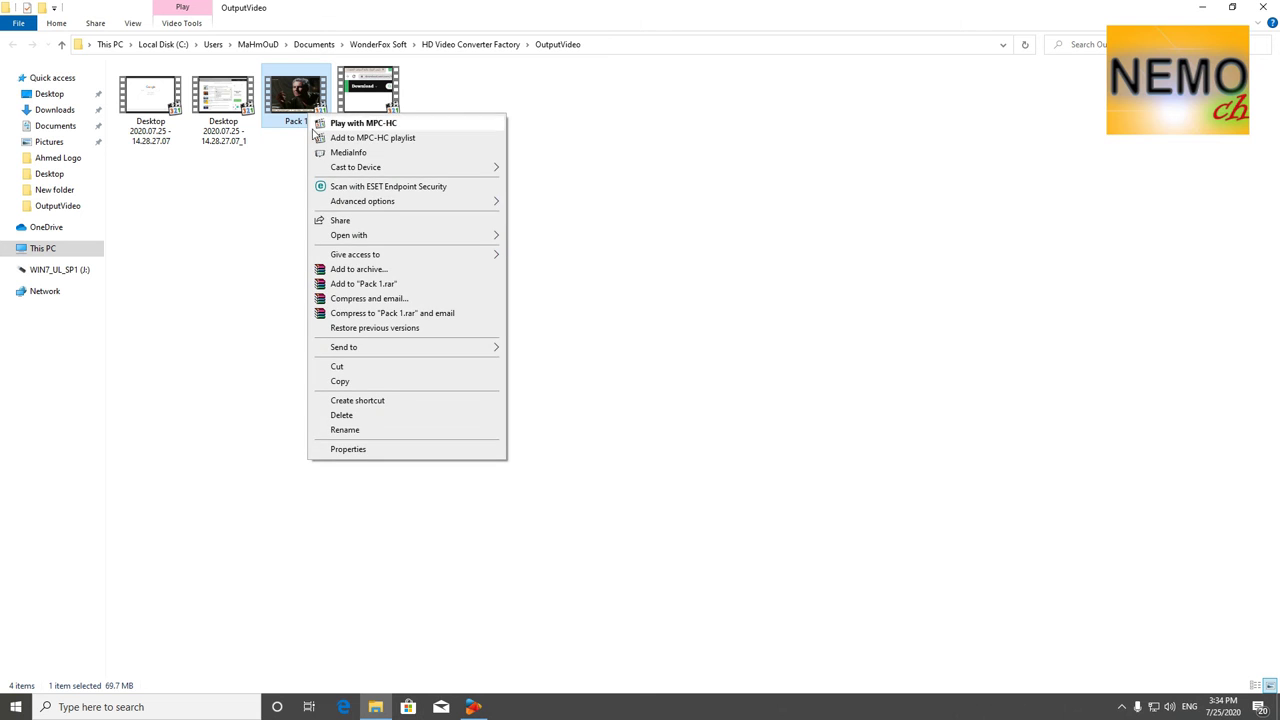
{"action": "double_click", "coordinate": [296, 99]}
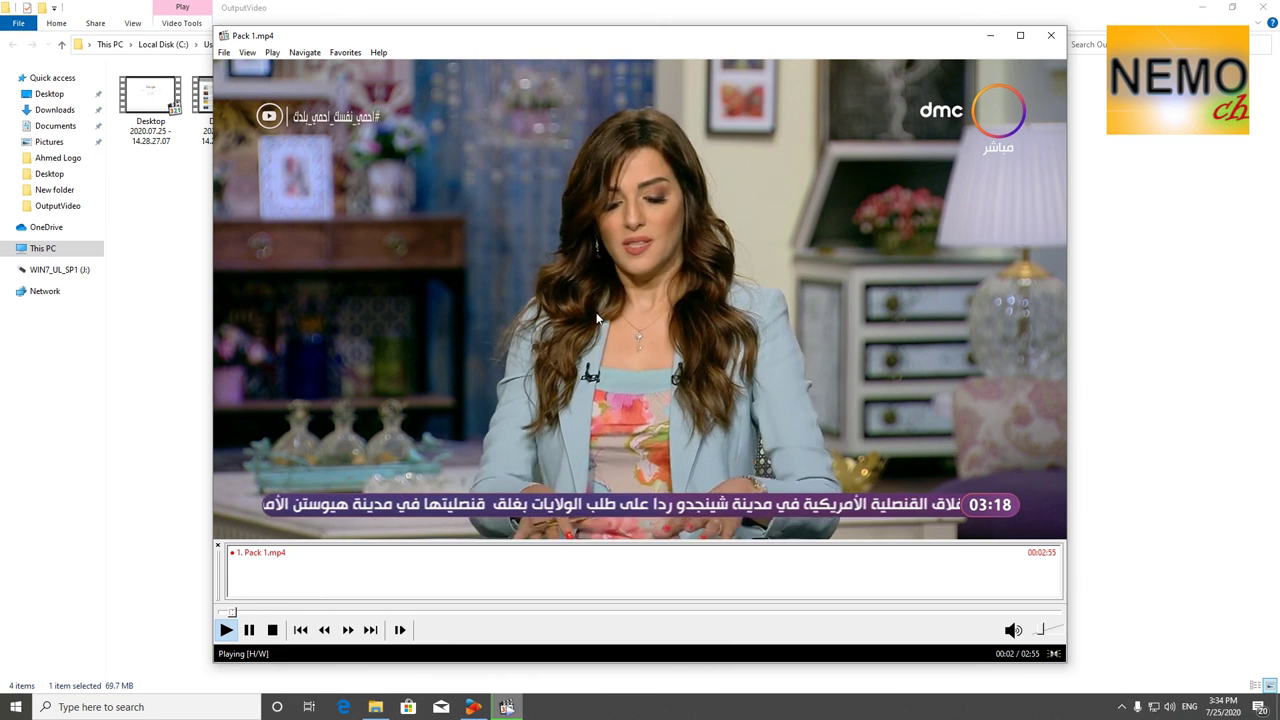
{"action": "left_click", "coordinate": [597, 318]}
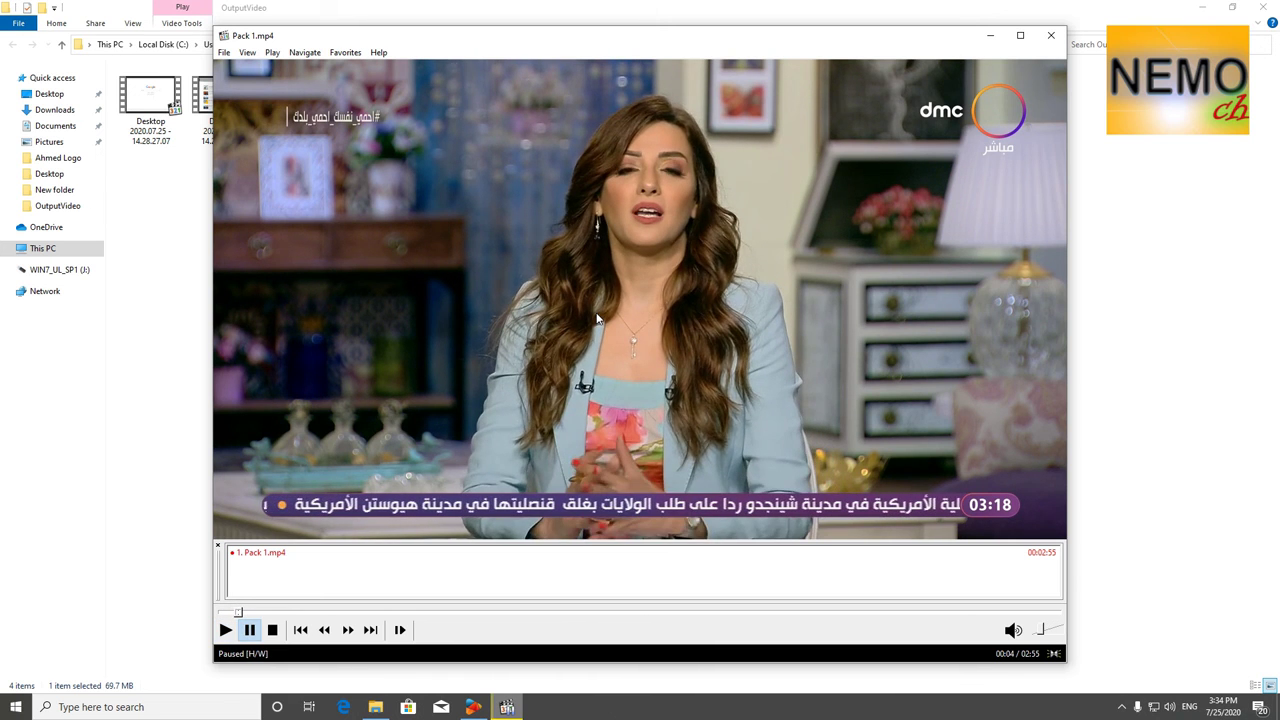
{"action": "double_click", "coordinate": [597, 318]}
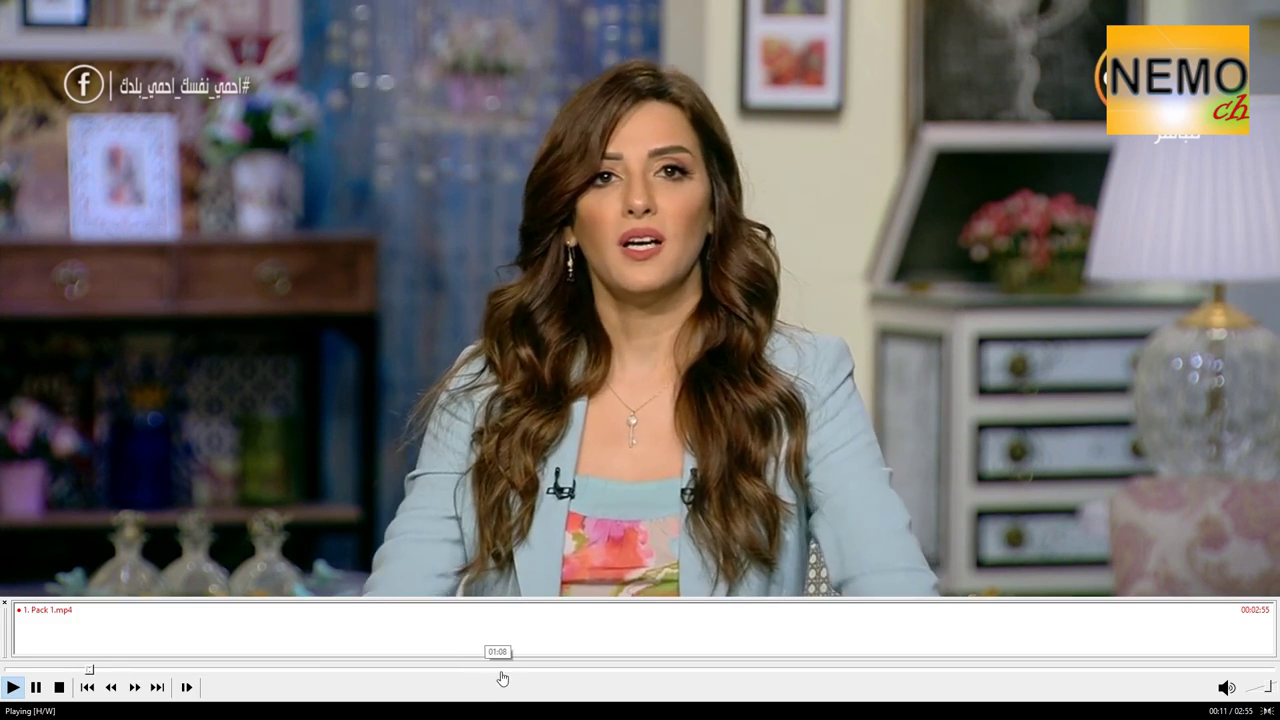
Step: Check the merged video at about 1:08, 1:47 and 2:20, and pause it outside full screen
{"action": "left_click", "coordinate": [502, 672]}
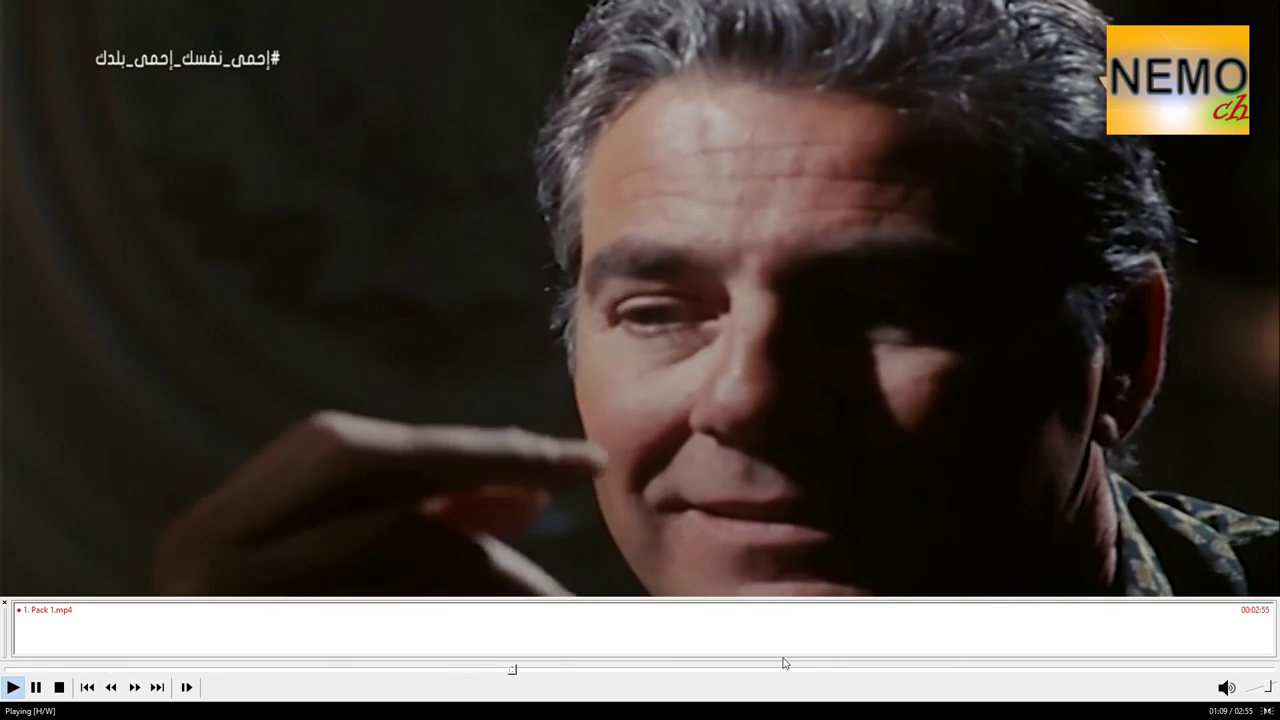
{"action": "left_click", "coordinate": [783, 663]}
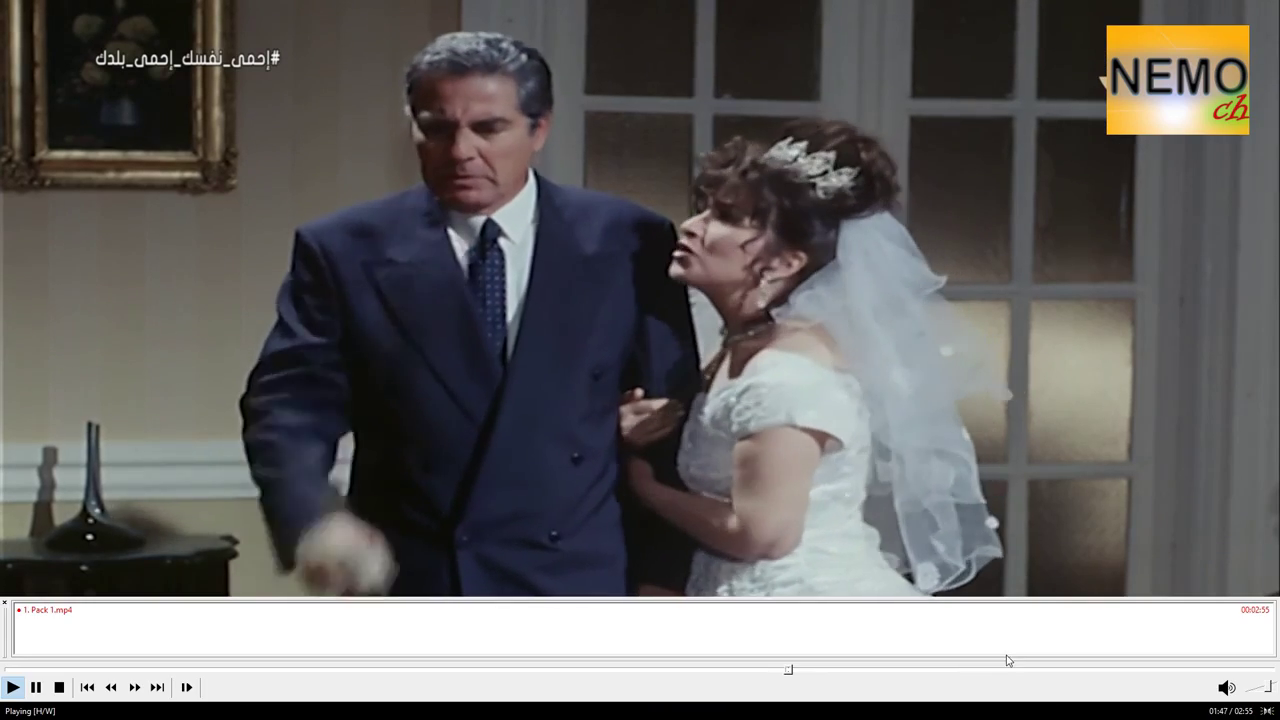
{"action": "left_click", "coordinate": [1003, 670]}
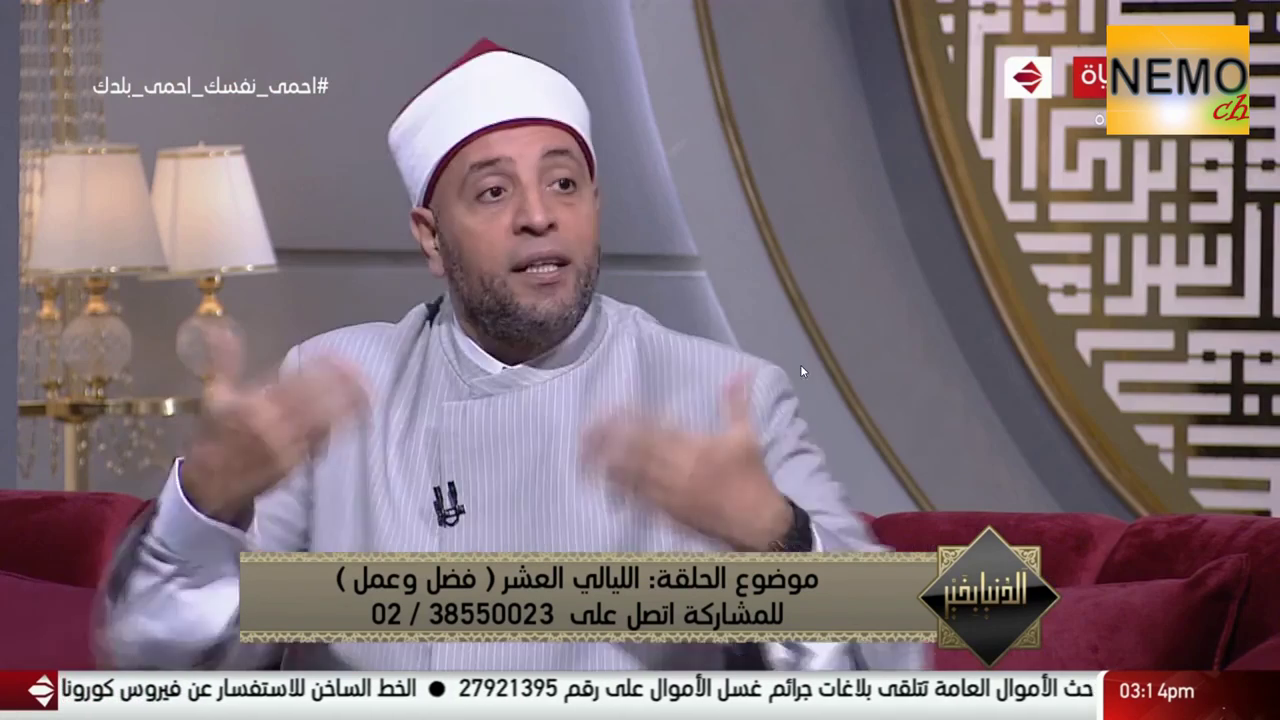
{"action": "key", "text": "Escape"}
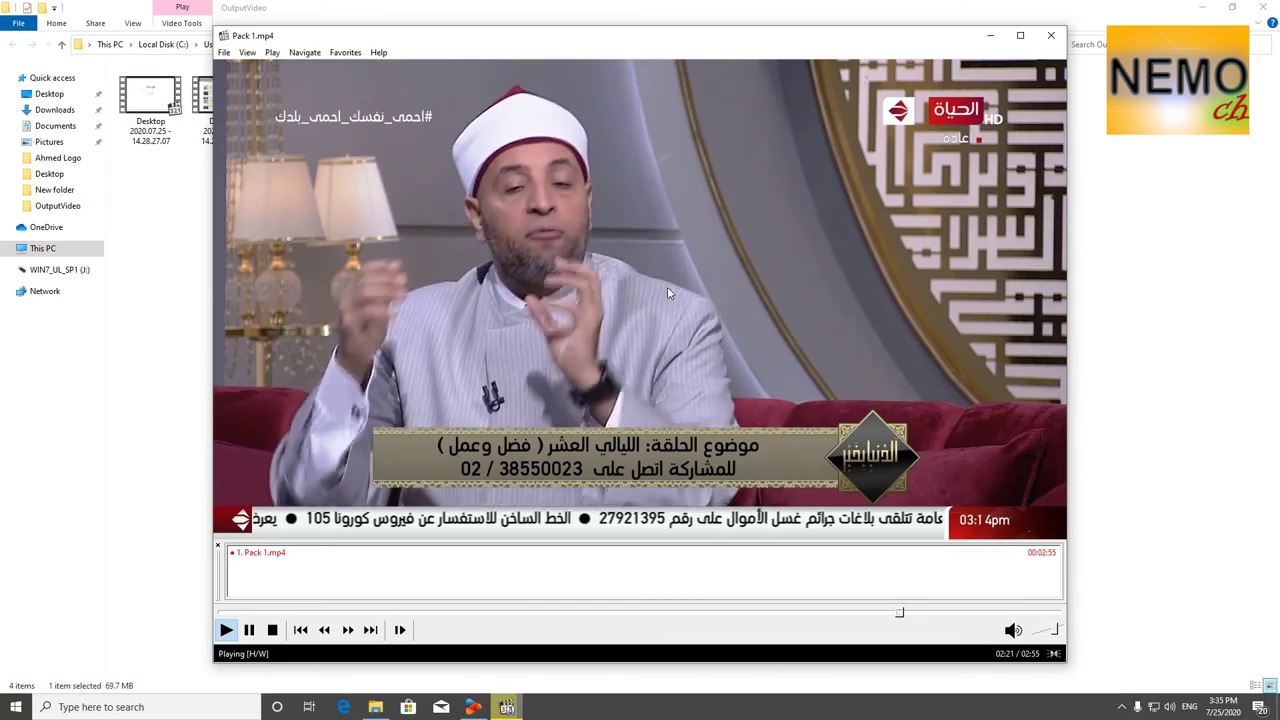
{"action": "key", "text": "space"}
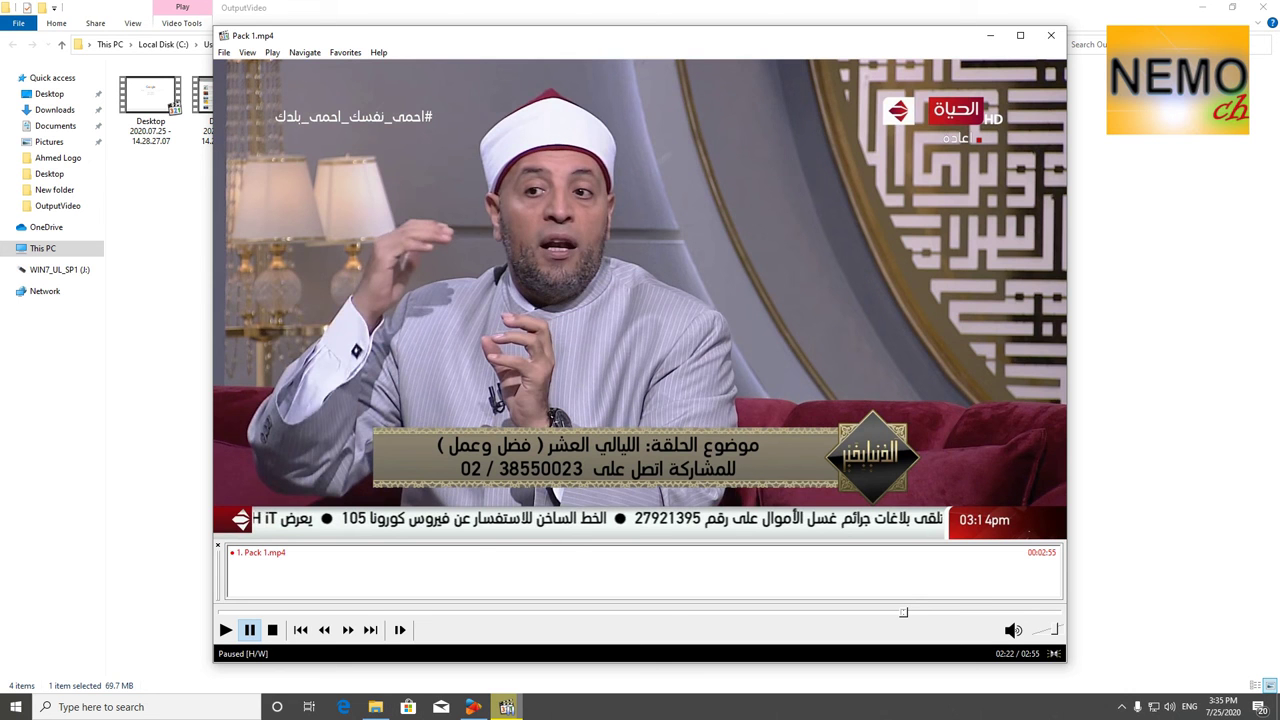
{"action": "double_click", "coordinate": [721, 348]}
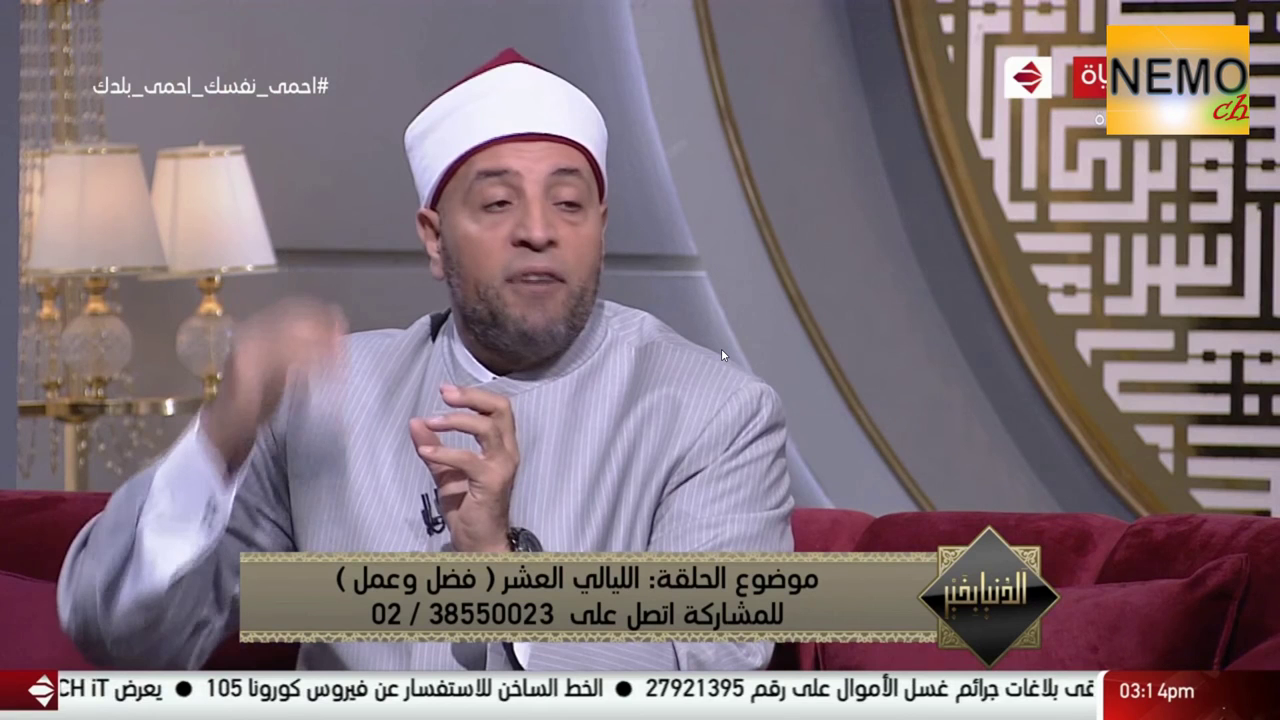
{"action": "double_click", "coordinate": [721, 348]}
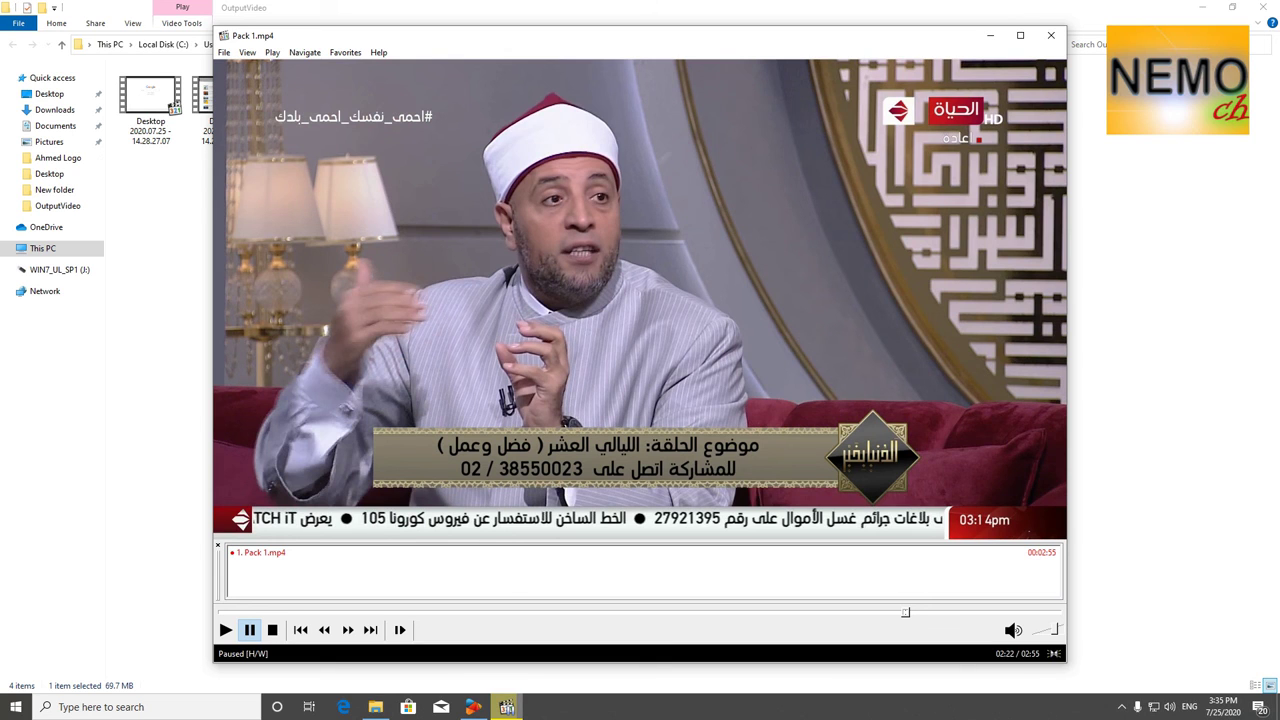
Step: Switch back to HD Video Converter Factory, close the conversion summary and set the quick output quality to 480P
{"action": "left_click", "coordinate": [476, 707]}
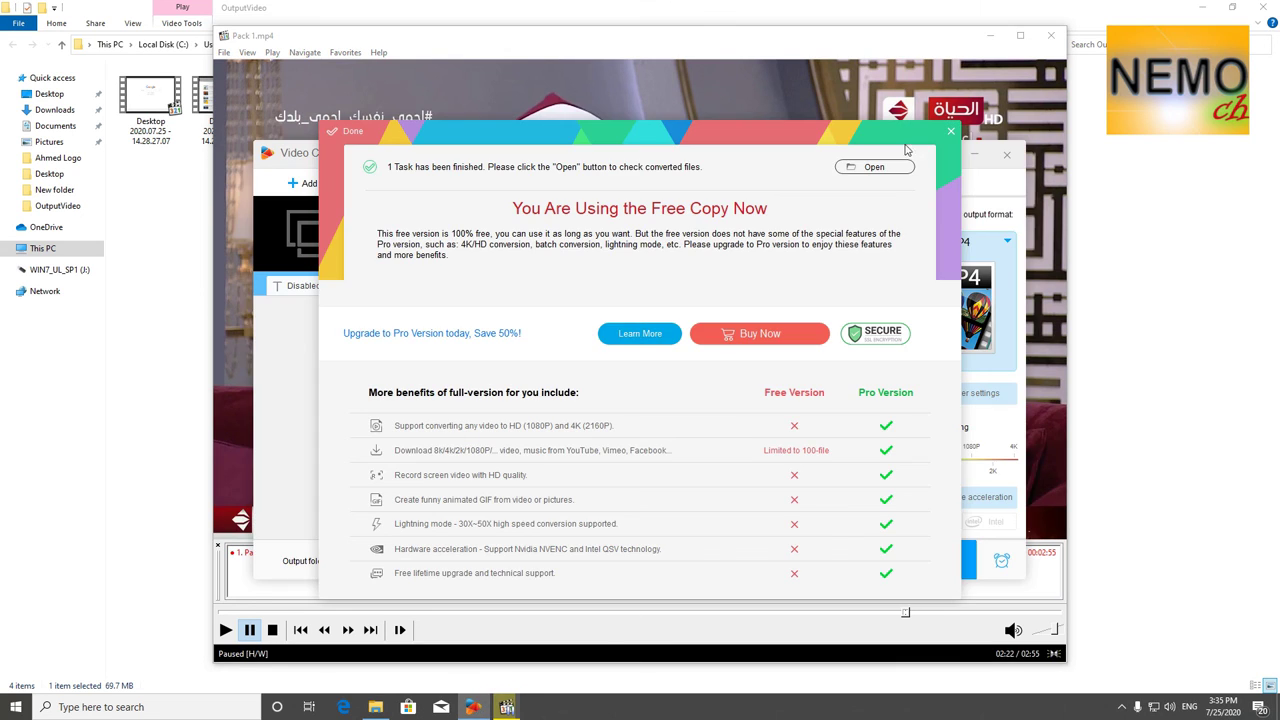
{"action": "left_click", "coordinate": [949, 132]}
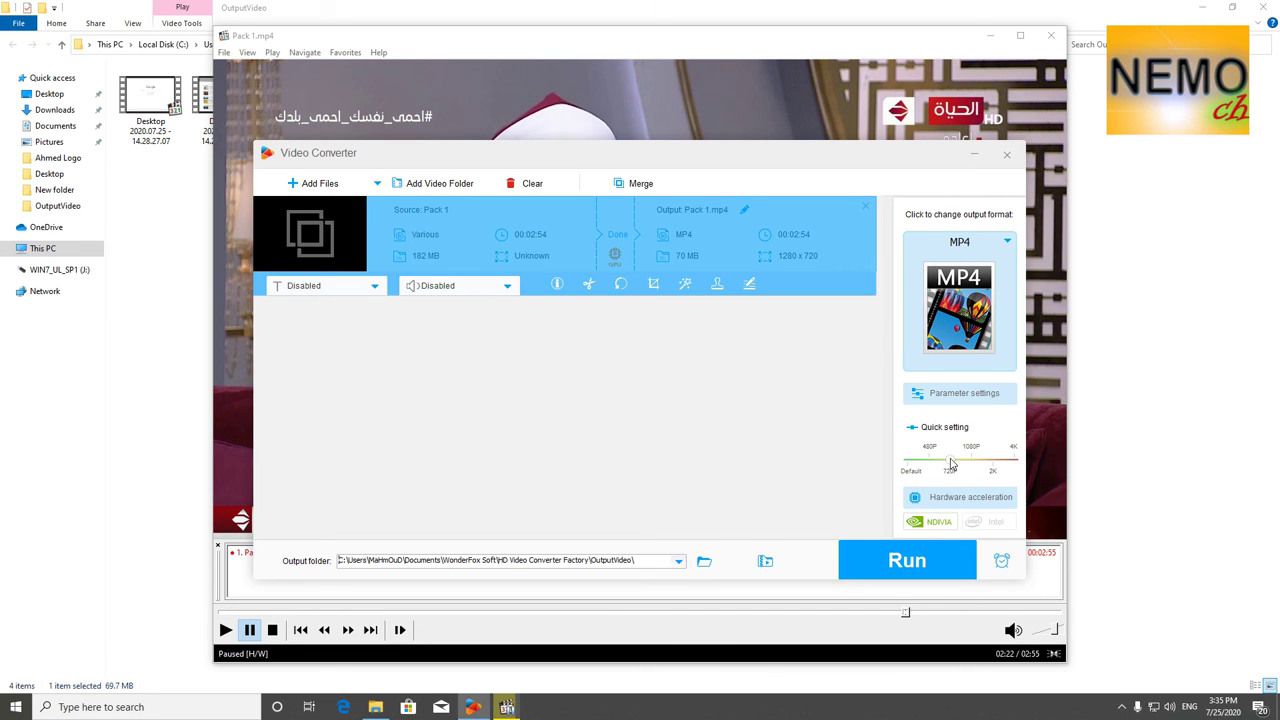
{"action": "left_click_drag", "start_coordinate": [952, 463], "coordinate": [922, 466]}
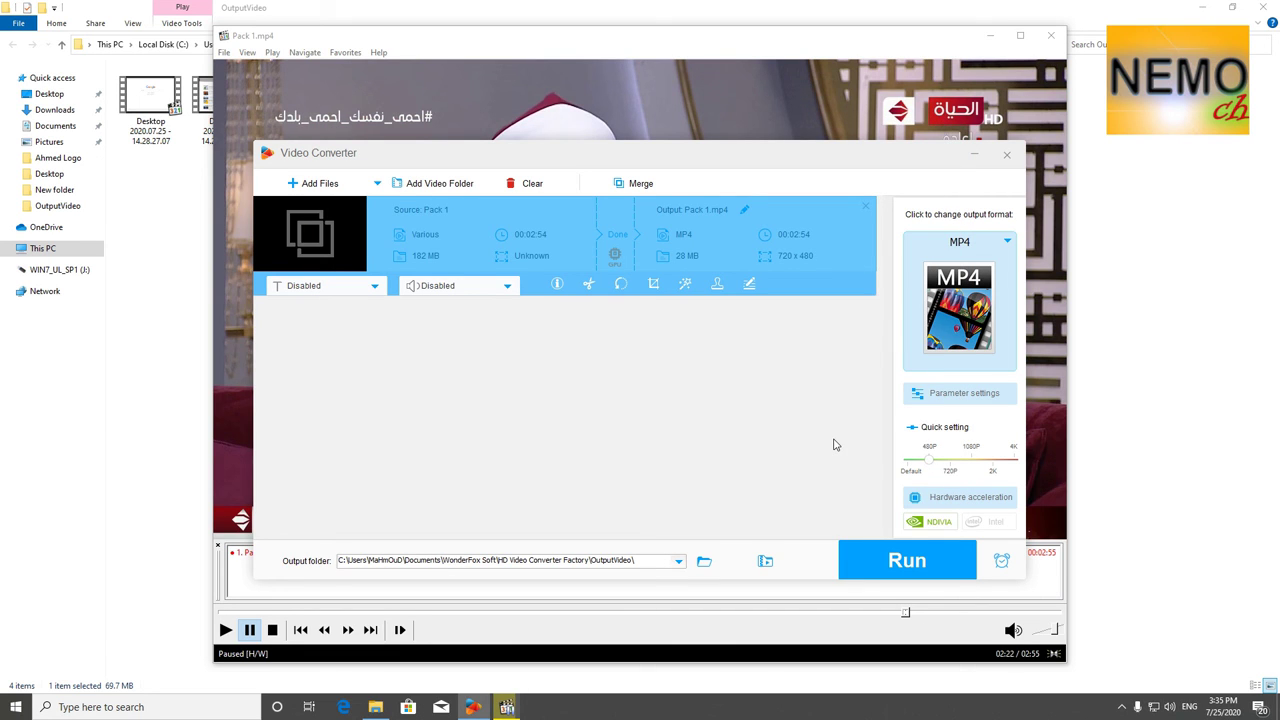